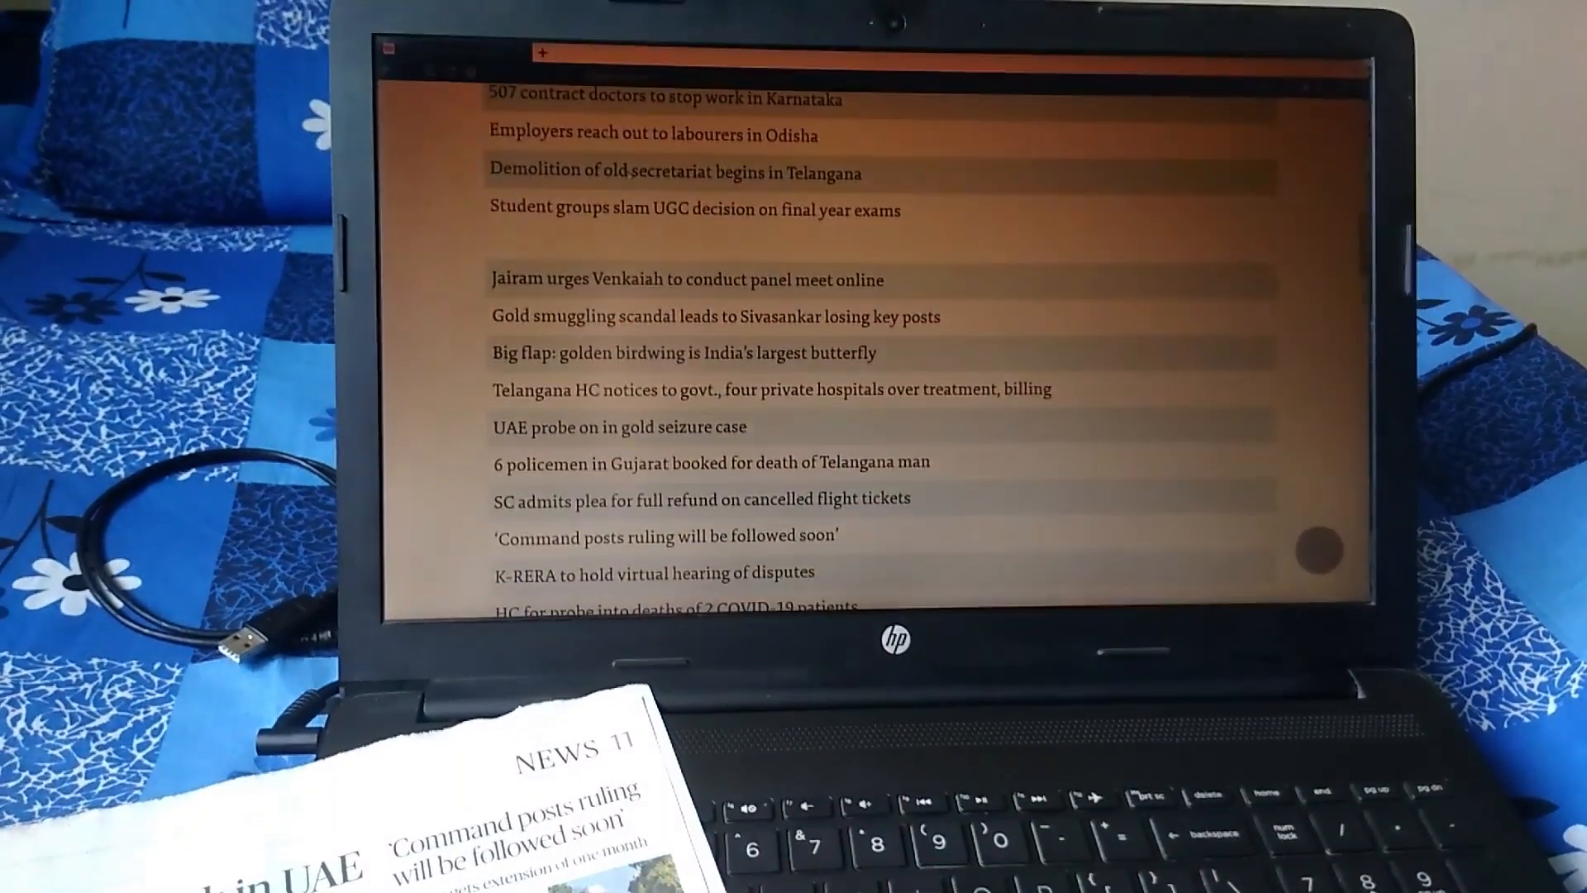
{"action": "scroll", "coordinate": [622, 189], "scroll_direction": "up", "scroll_amount": 3}
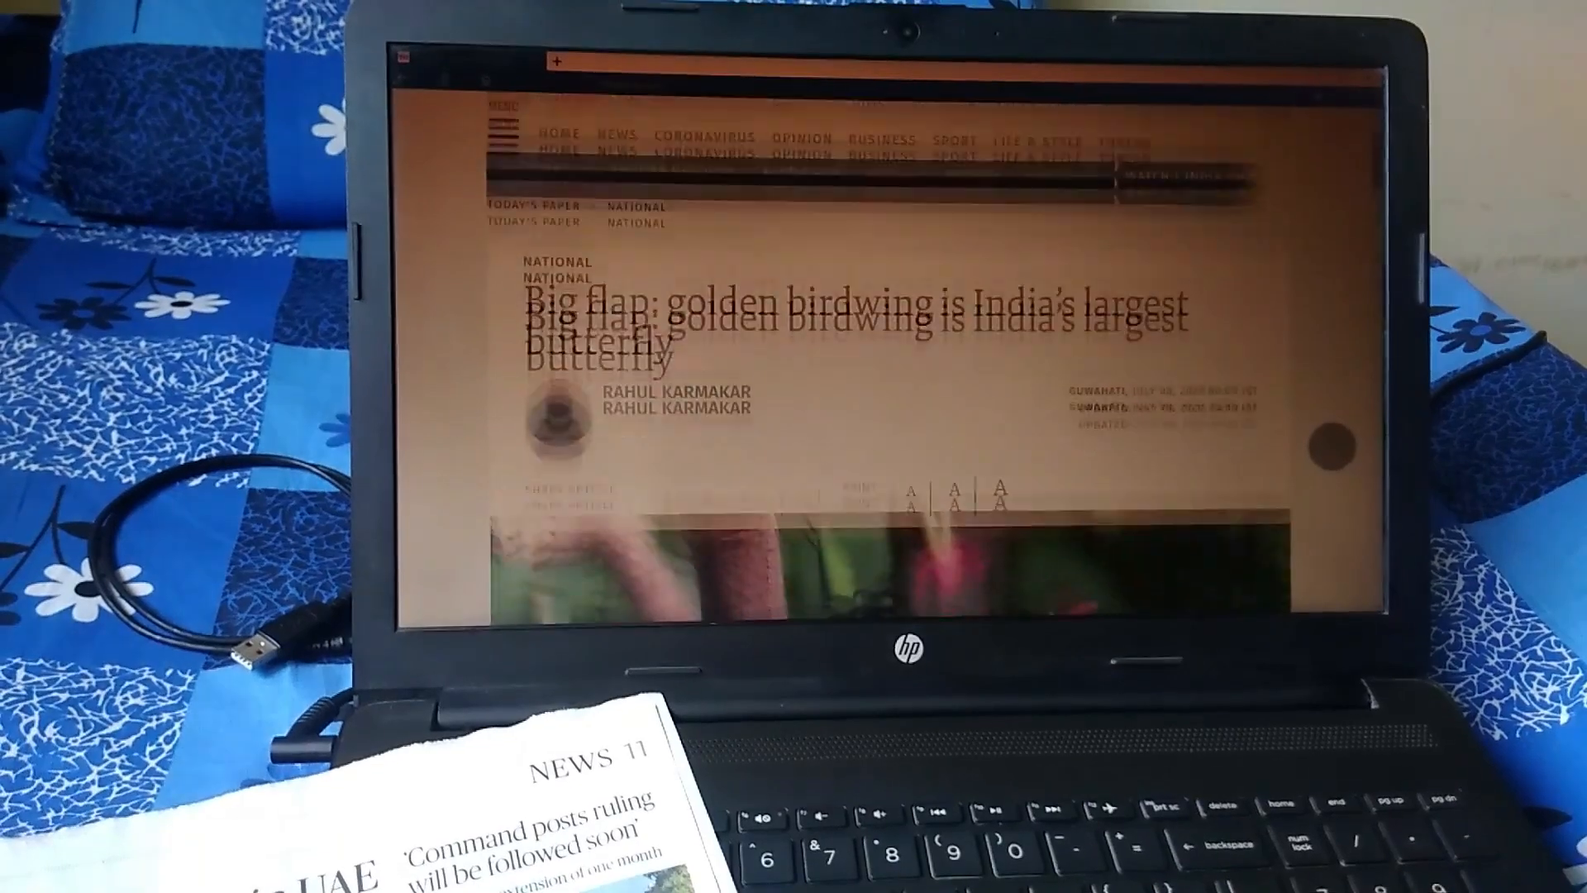
{"action": "scroll", "coordinate": [884, 372], "scroll_direction": "down", "scroll_amount": 3}
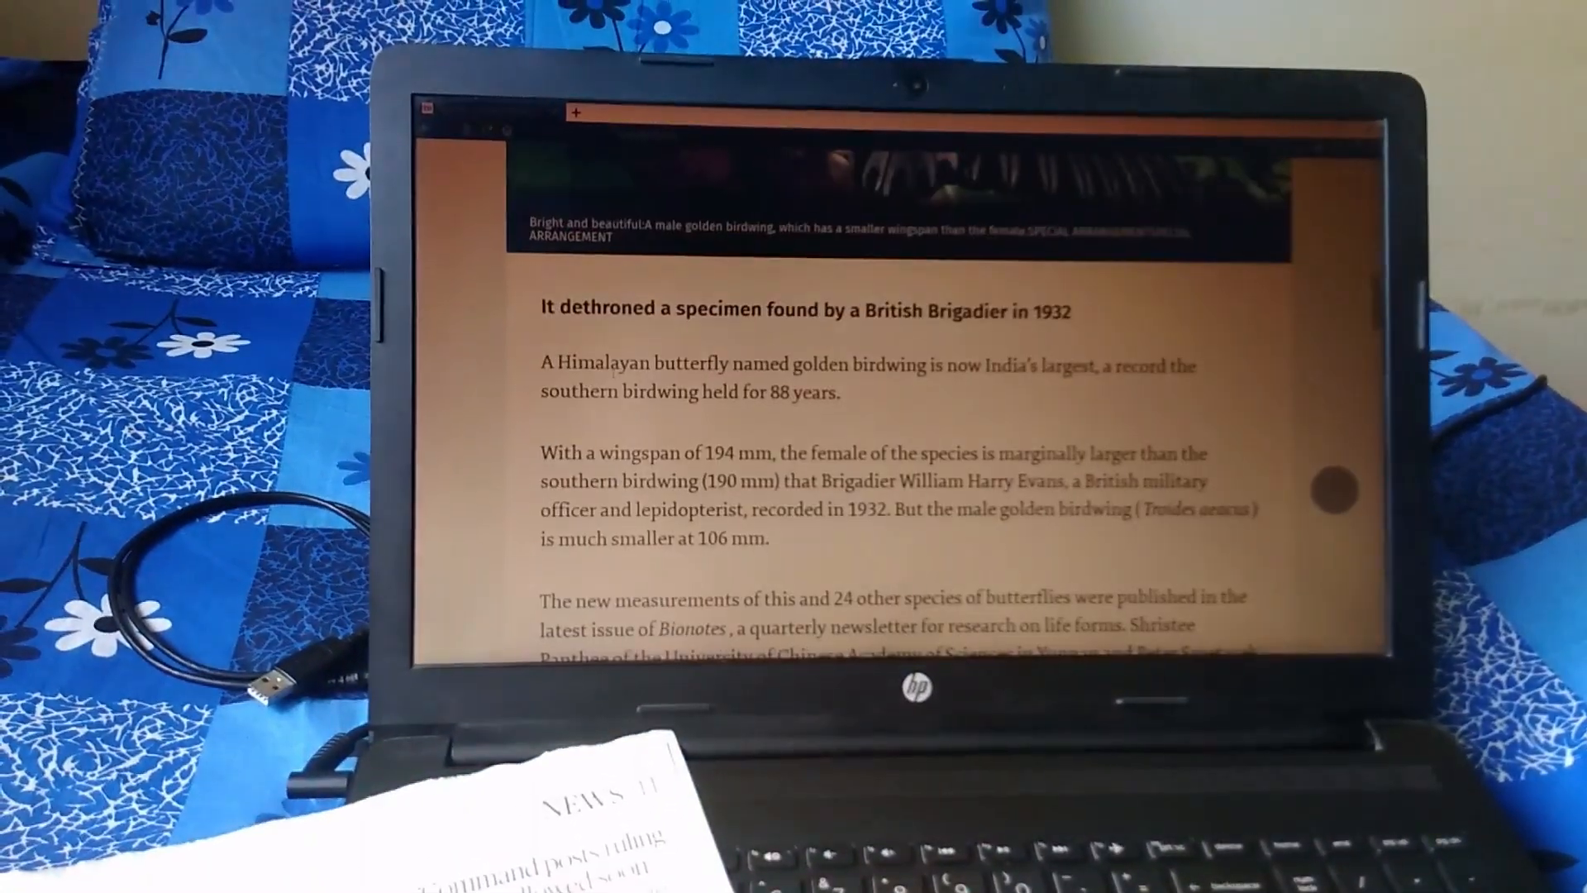
{"action": "scroll", "coordinate": [611, 362], "scroll_direction": "up", "scroll_amount": 10}
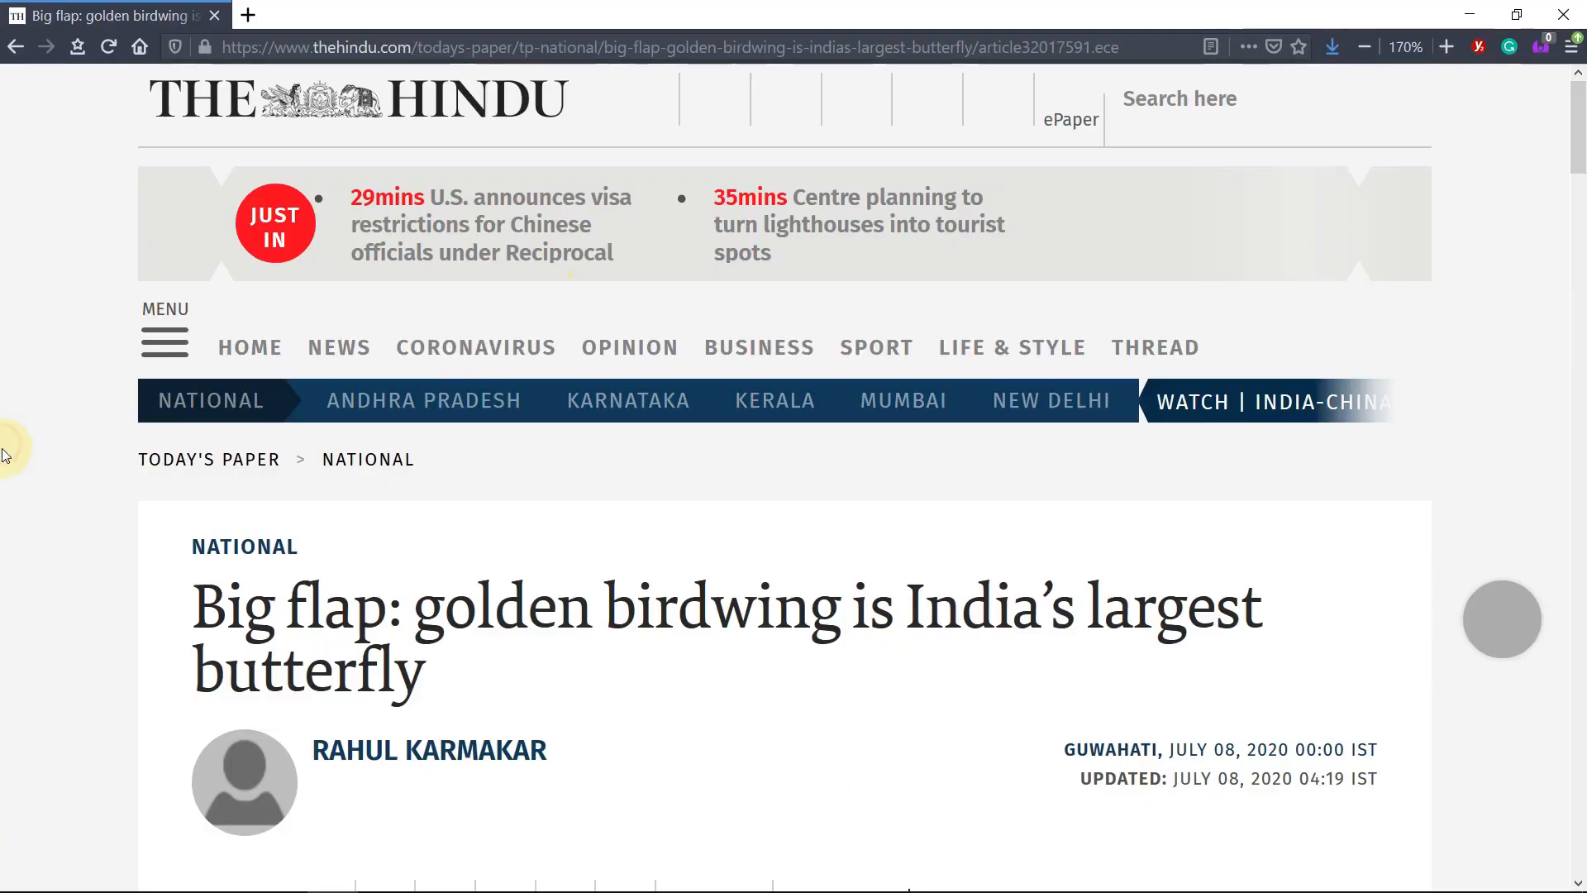
Step: Copy the article's body text from "A Himalayan butterfly named golden birdwing" through the final sentence about the 90 mm forewing length
{"action": "scroll", "coordinate": [8, 456], "scroll_direction": "down", "scroll_amount": 6}
{"action": "scroll", "coordinate": [8, 456], "scroll_direction": "down", "scroll_amount": 10}
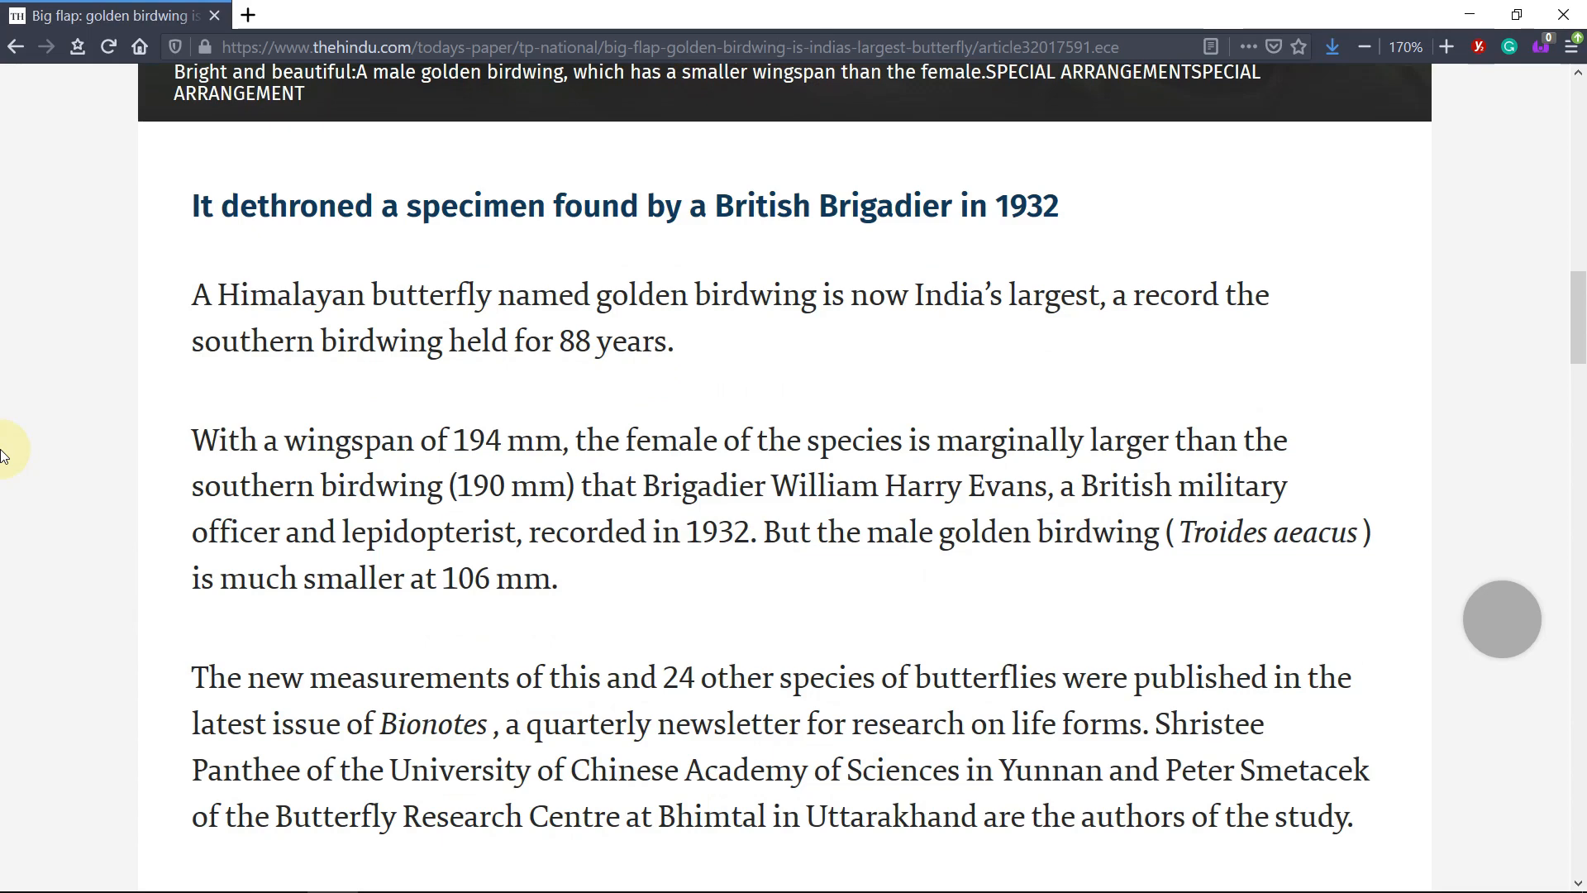
{"action": "left_click_drag", "start_coordinate": [202, 305], "coordinate": [1078, 301]}
{"action": "scroll", "coordinate": [667, 410], "scroll_direction": "down", "scroll_amount": 8}
{"action": "scroll", "coordinate": [648, 400], "scroll_direction": "down", "scroll_amount": 15}
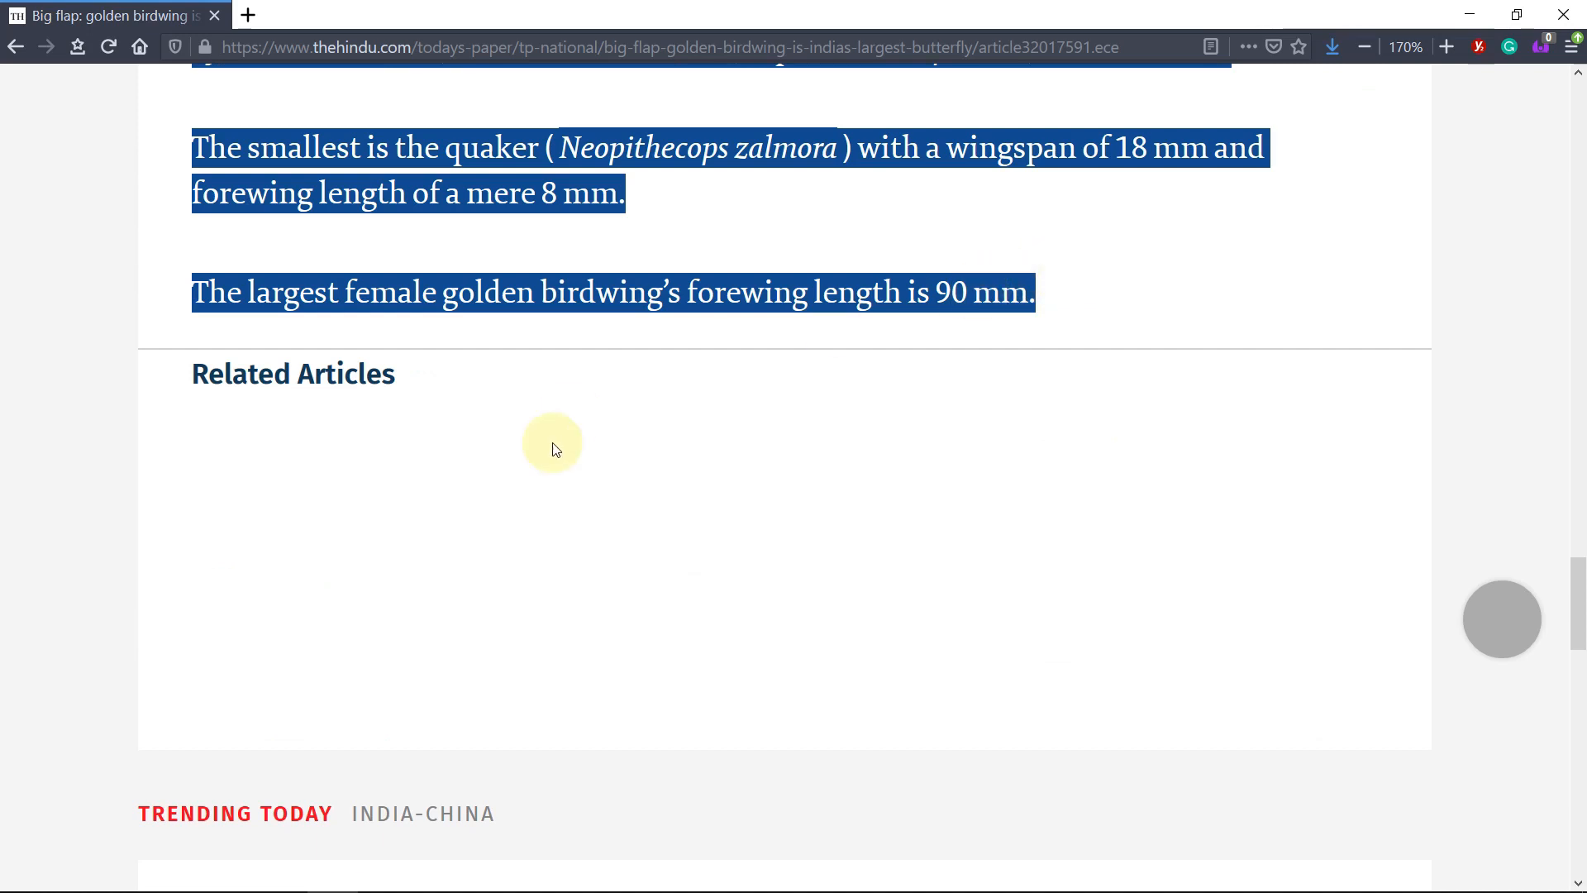
Step: Switch to Evernote, create a new note under current affairs and paste the copied article text into it
{"action": "left_click", "coordinate": [388, 875]}
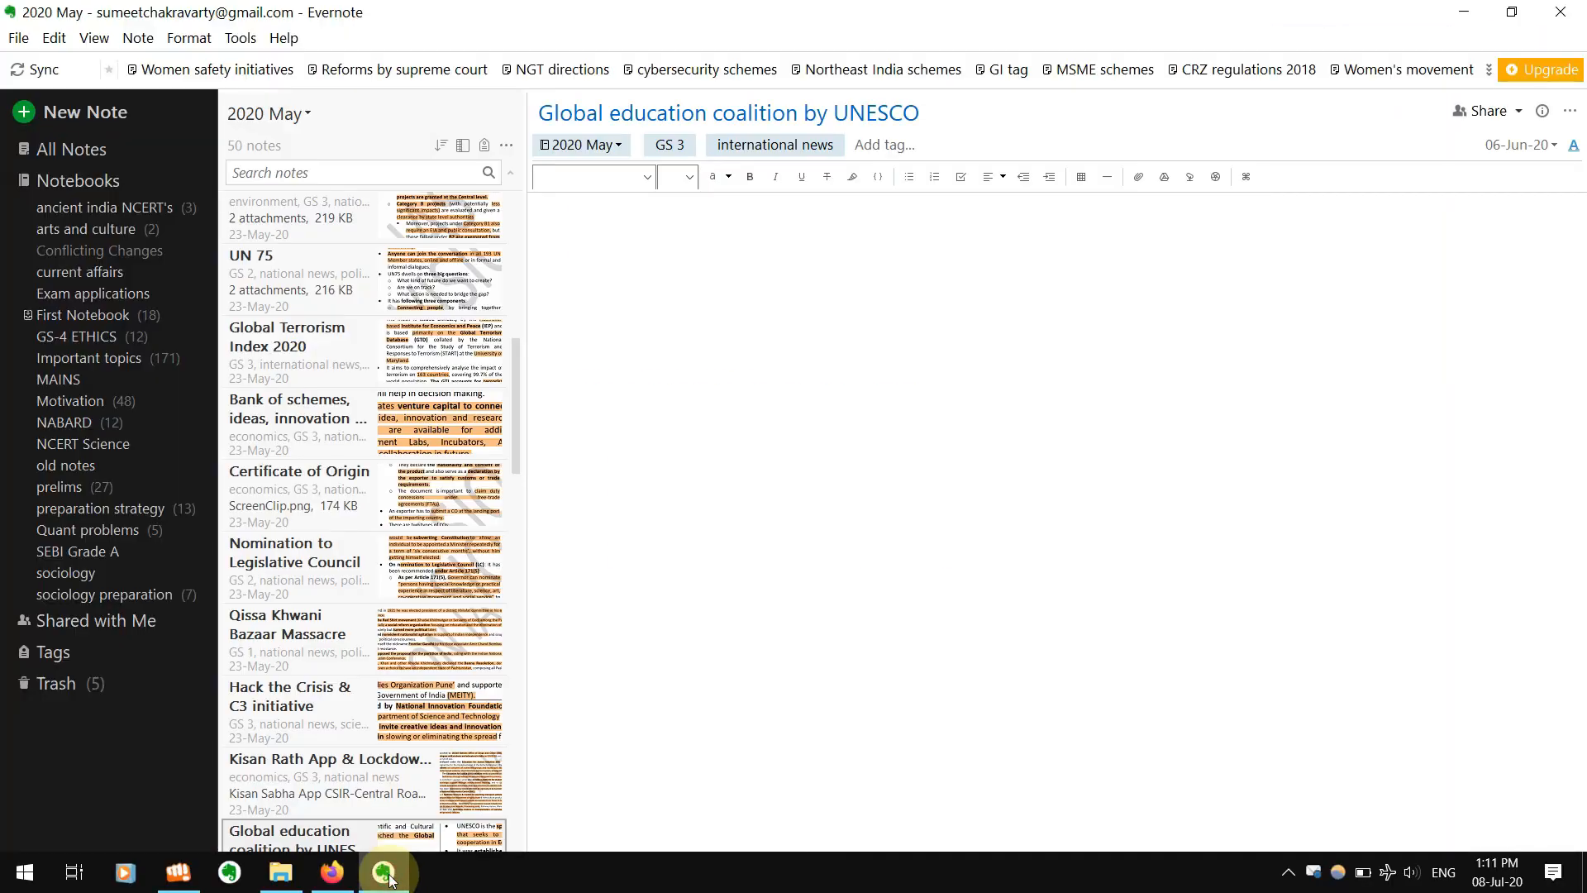
{"action": "left_click", "coordinate": [149, 273]}
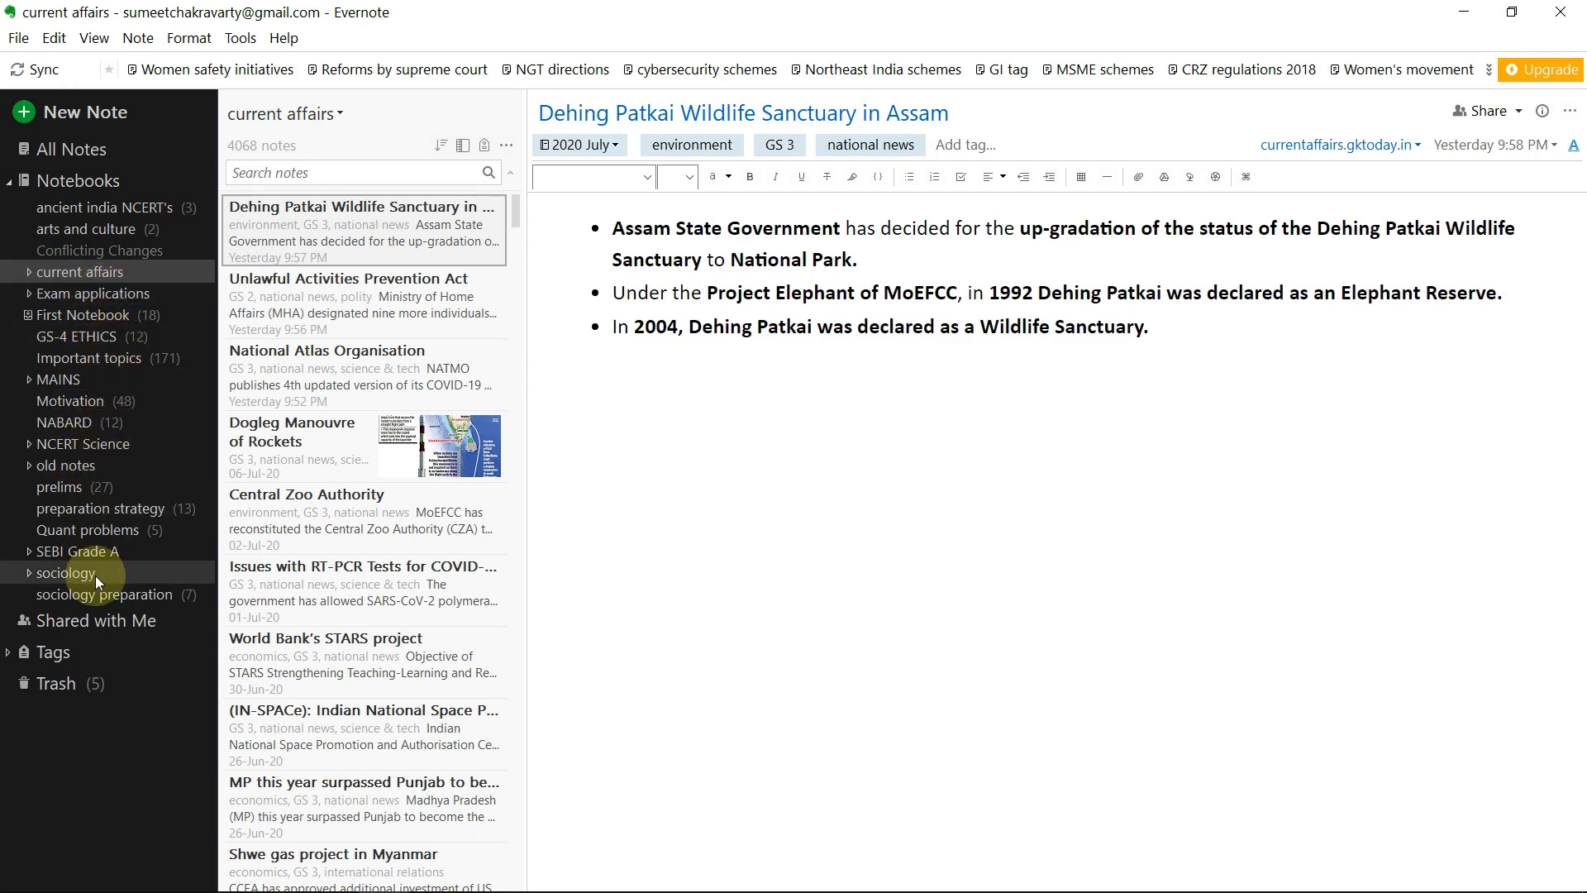
{"action": "left_click", "coordinate": [100, 271]}
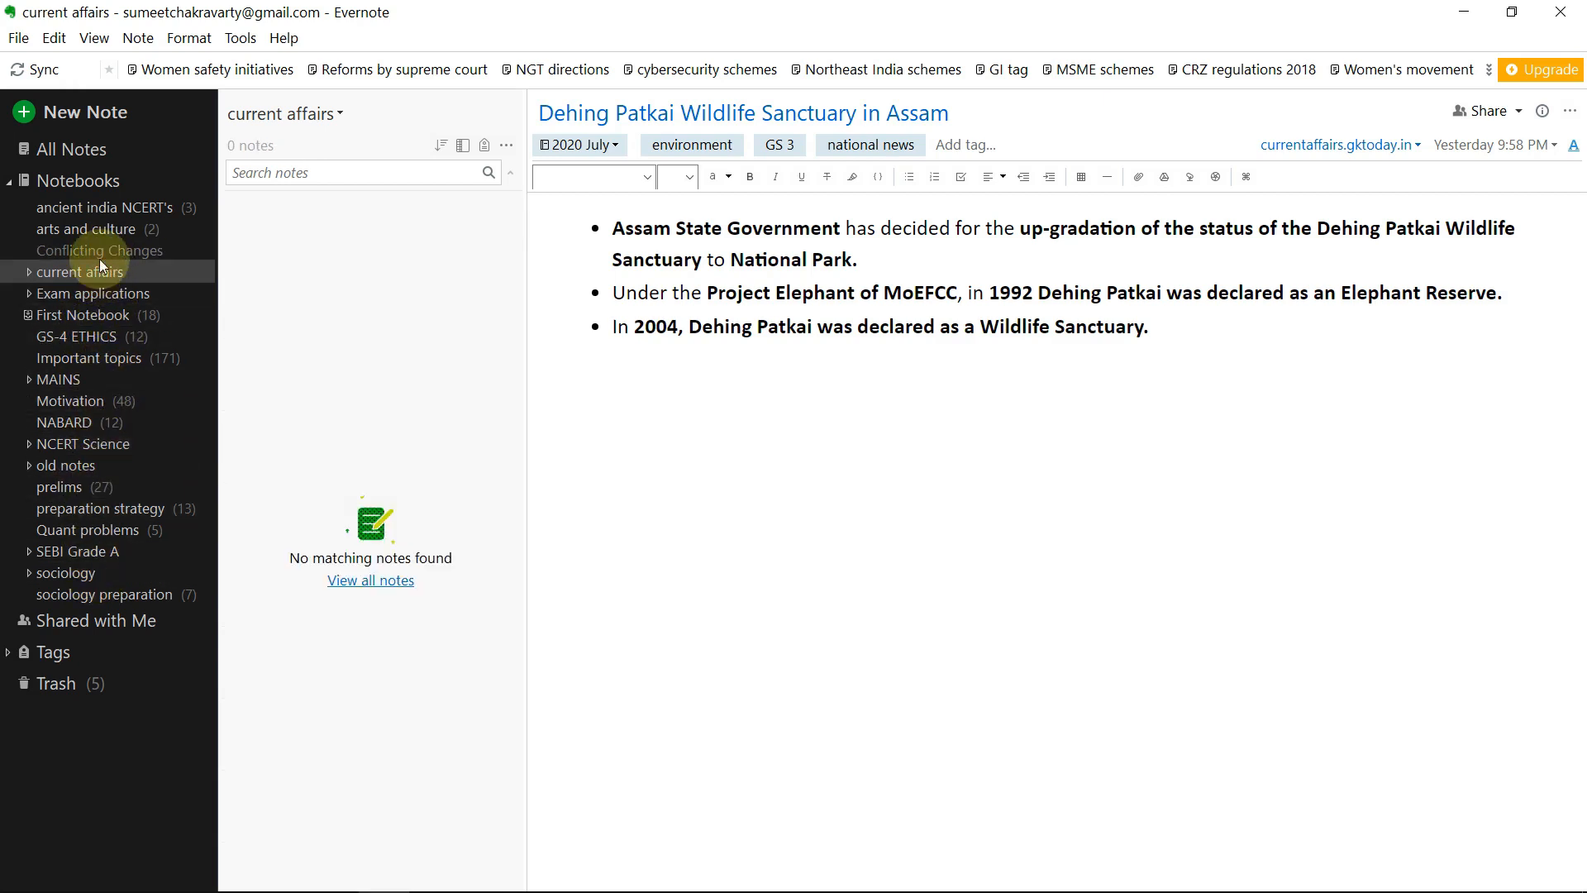
{"action": "left_click", "coordinate": [85, 112]}
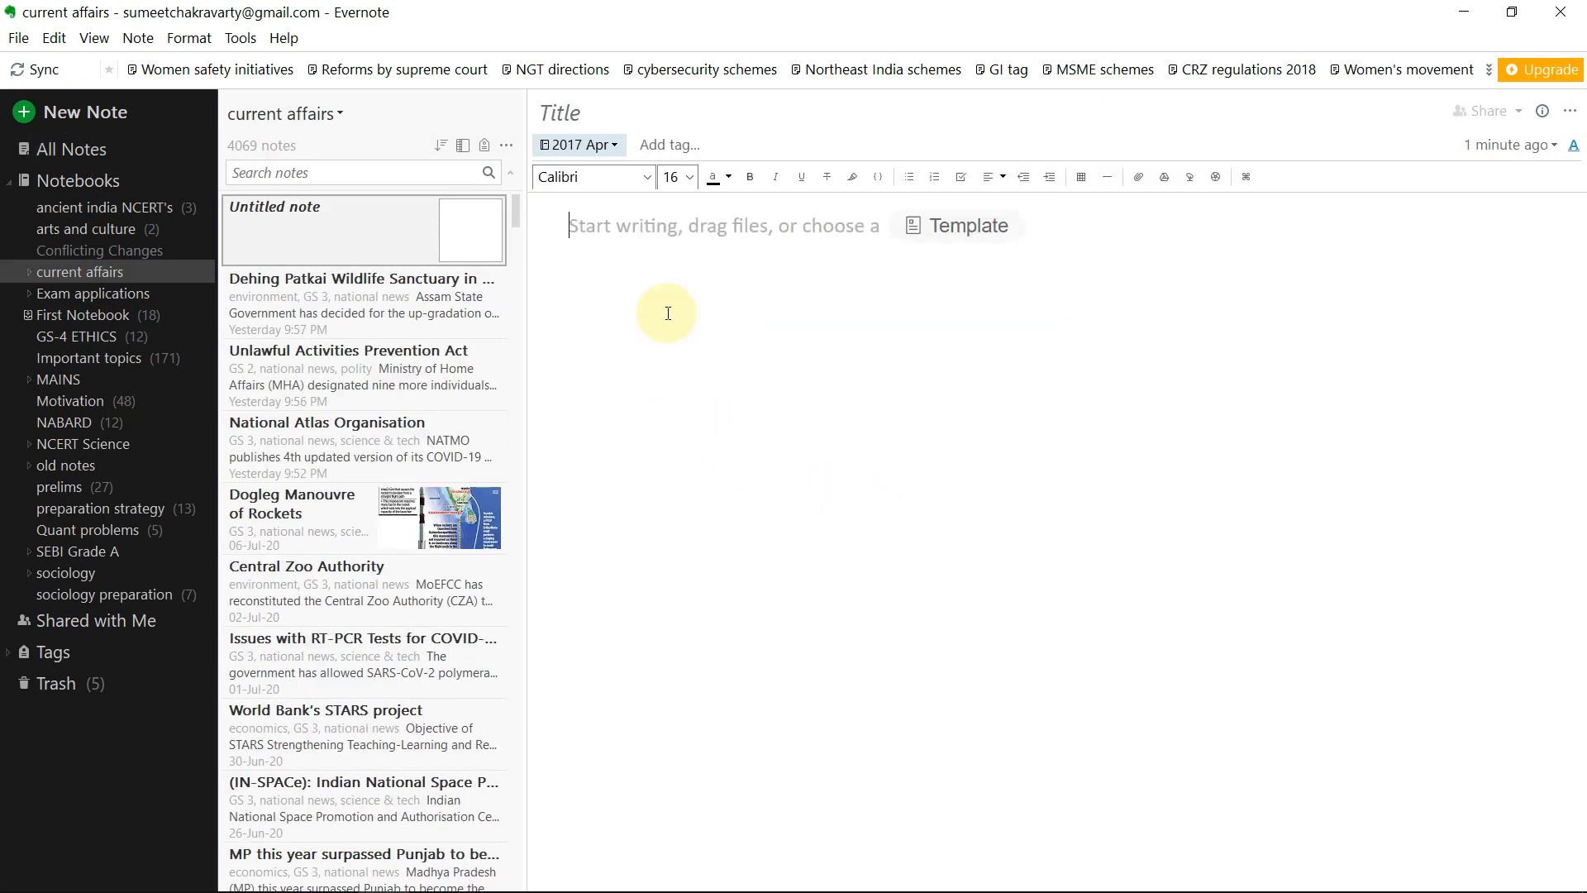
{"action": "key", "text": "ctrl+v"}
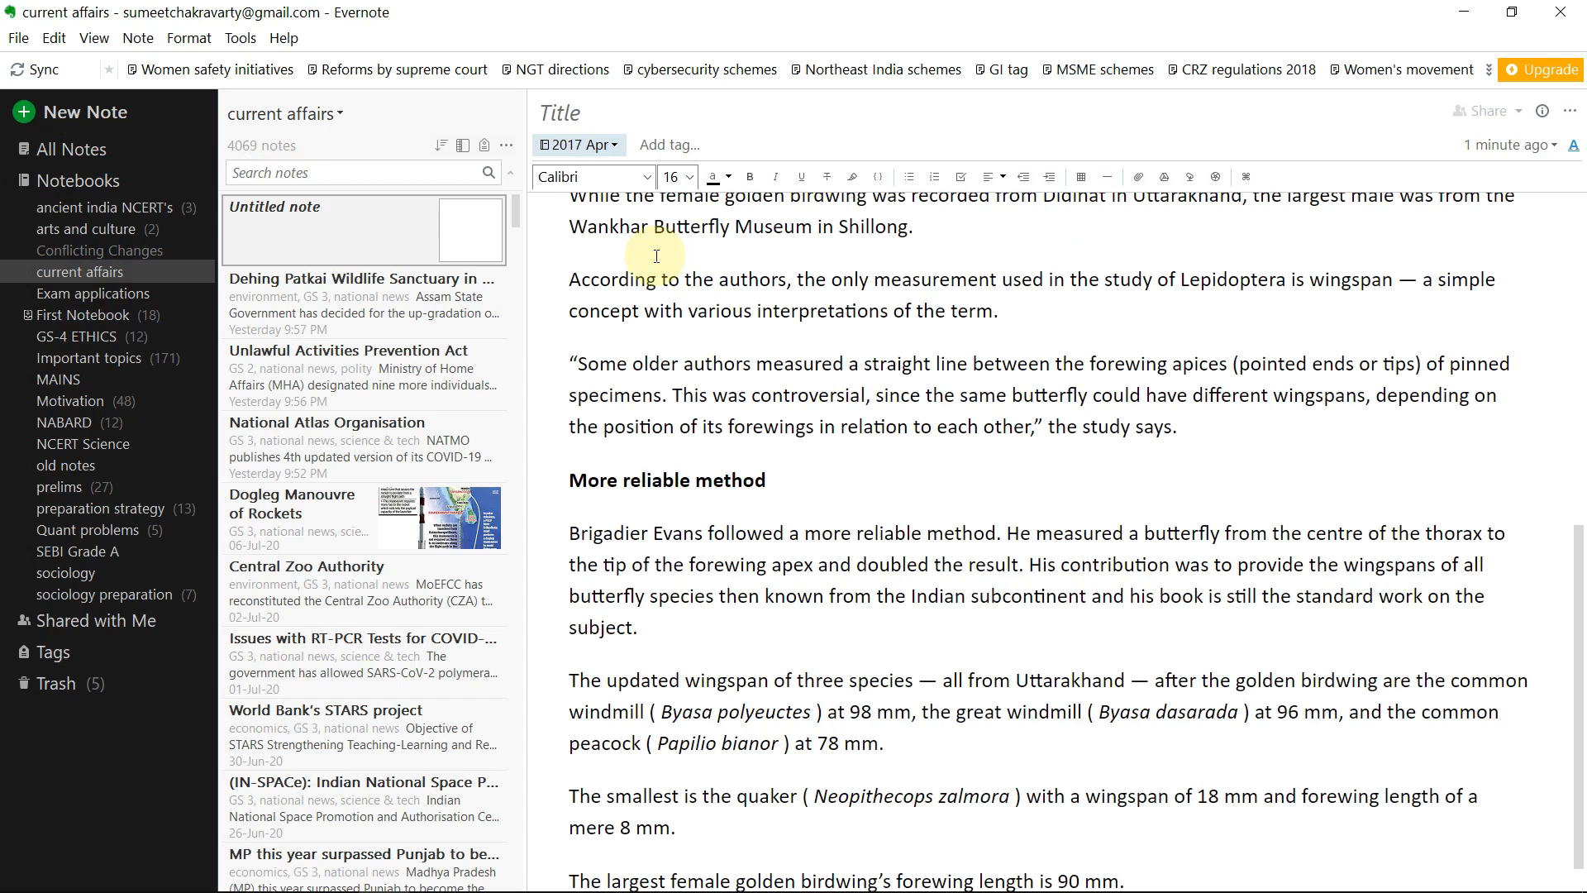
{"action": "scroll", "coordinate": [657, 256], "scroll_direction": "up", "scroll_amount": 8}
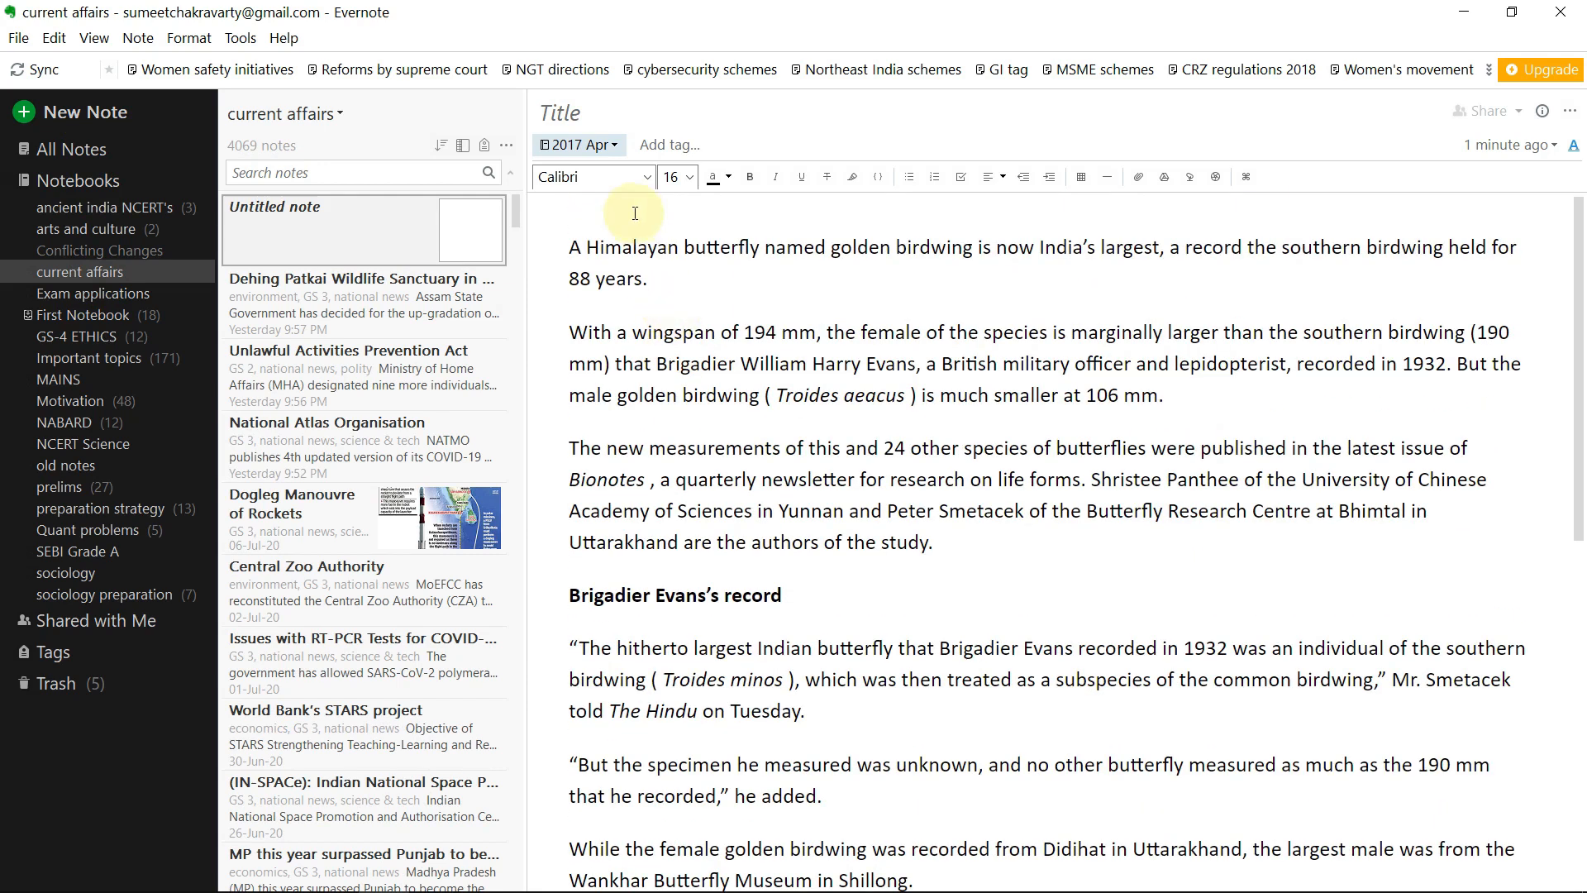
Step: Move the new butterfly note to the 2020 July notebook
{"action": "left_click", "coordinate": [607, 149]}
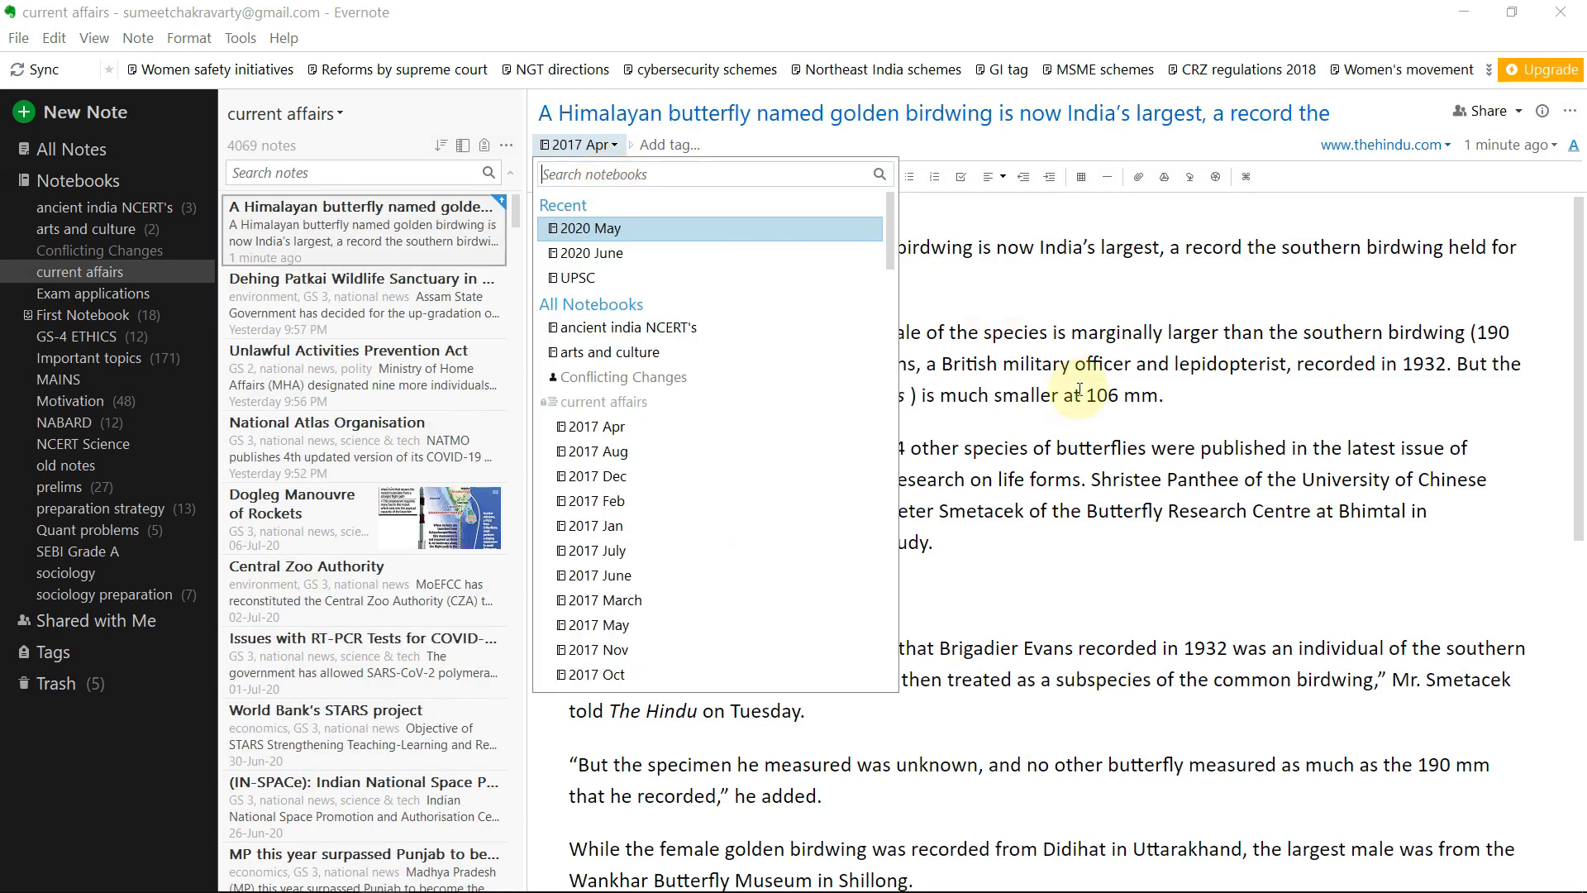
{"action": "type", "text": "2020"}
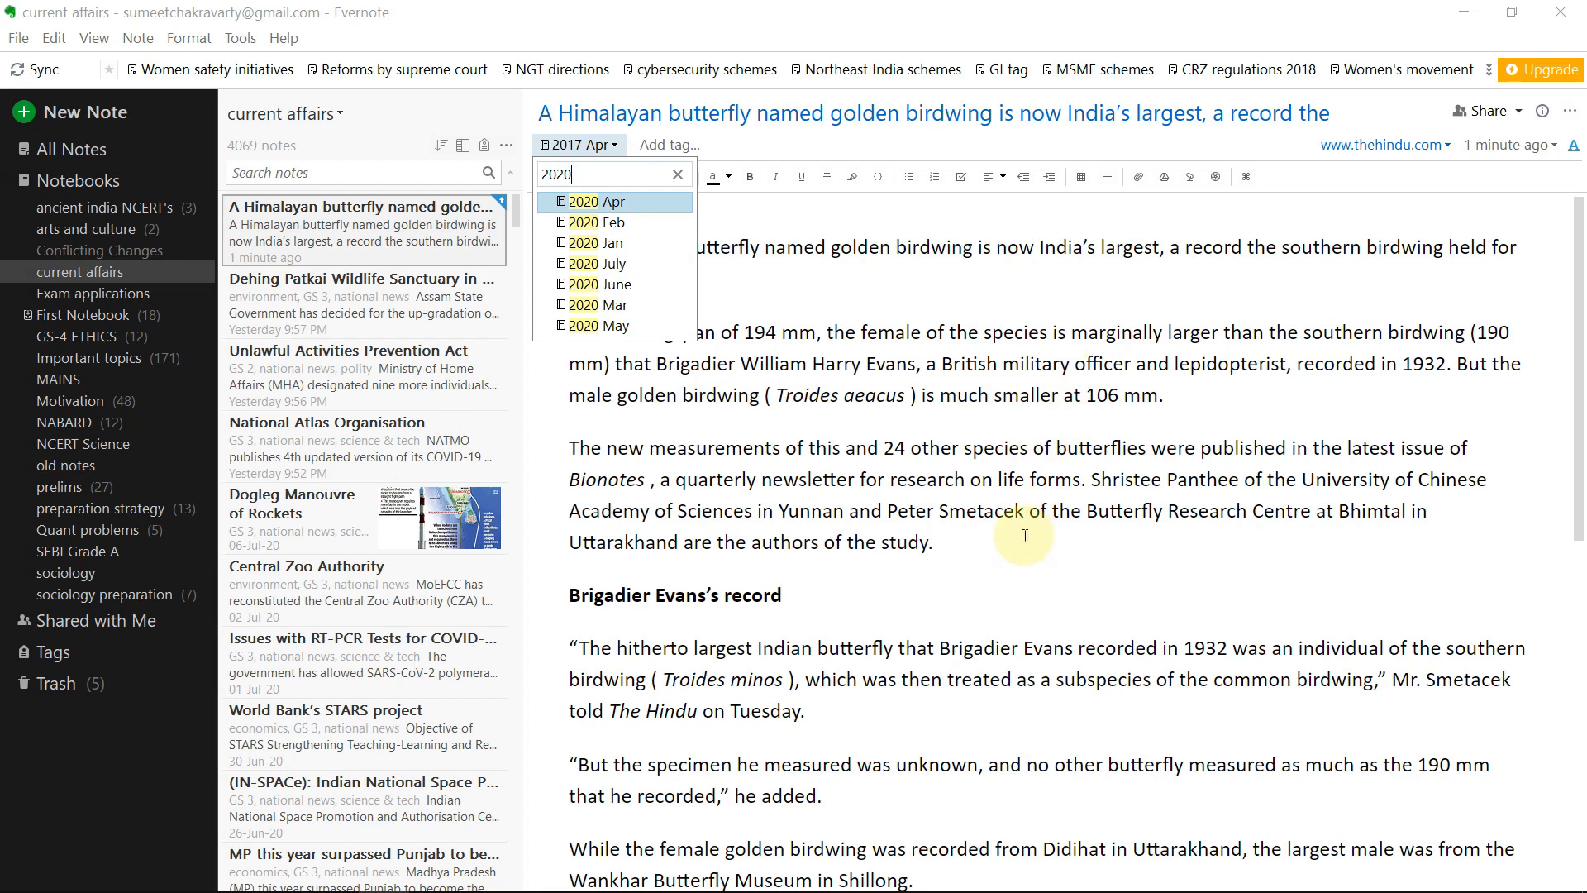
{"action": "left_click", "coordinate": [646, 264]}
{"action": "left_click", "coordinate": [812, 447]}
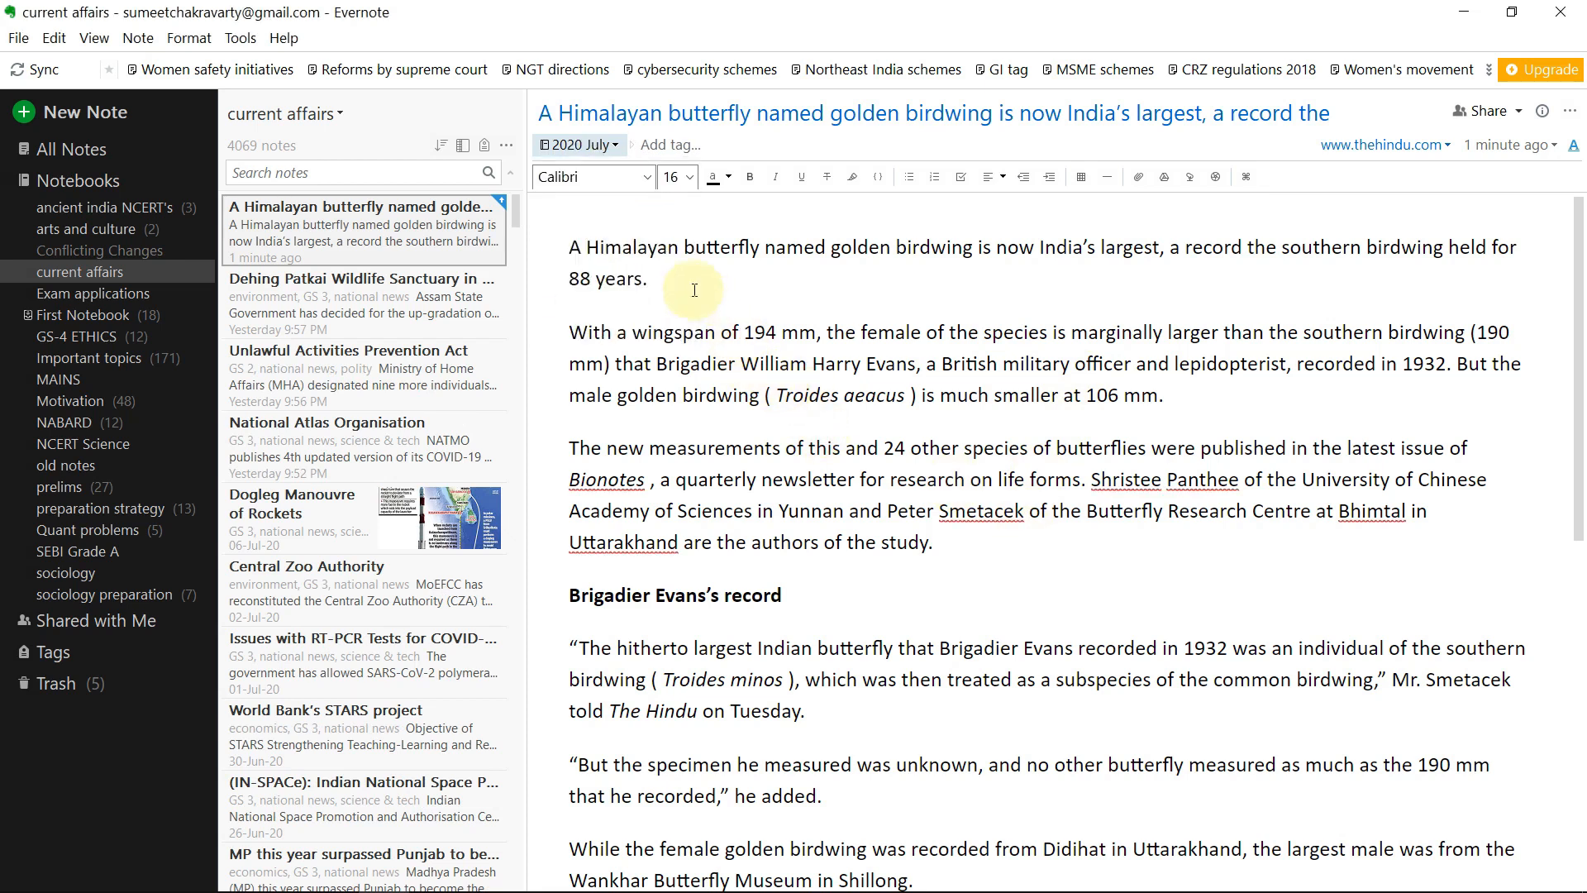
Step: Bold "Himalayan butterfly named golden birdwing is now India's largest", "record" and "southern birdwing held for 88 years." in the opening paragraph
{"action": "left_click_drag", "start_coordinate": [628, 251], "coordinate": [1158, 248]}
{"action": "key", "text": "ctrl+b"}
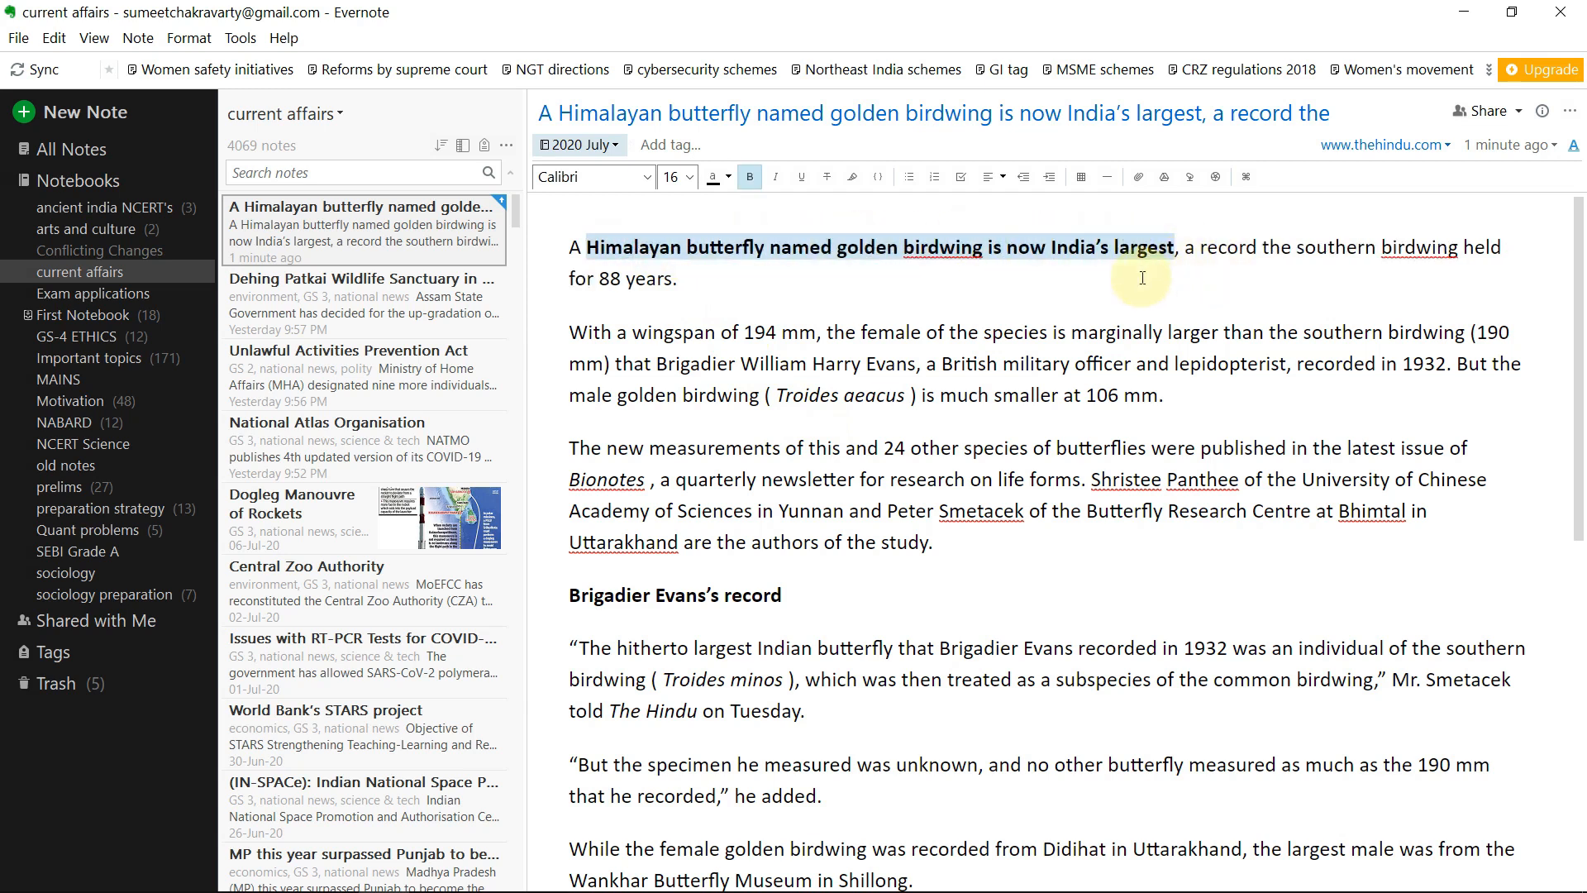
{"action": "left_click", "coordinate": [1141, 282]}
{"action": "left_click_drag", "start_coordinate": [1321, 248], "coordinate": [1052, 294]}
{"action": "key", "text": "ctrl+b"}
{"action": "double_click", "coordinate": [1227, 248]}
{"action": "key", "text": "ctrl+b"}
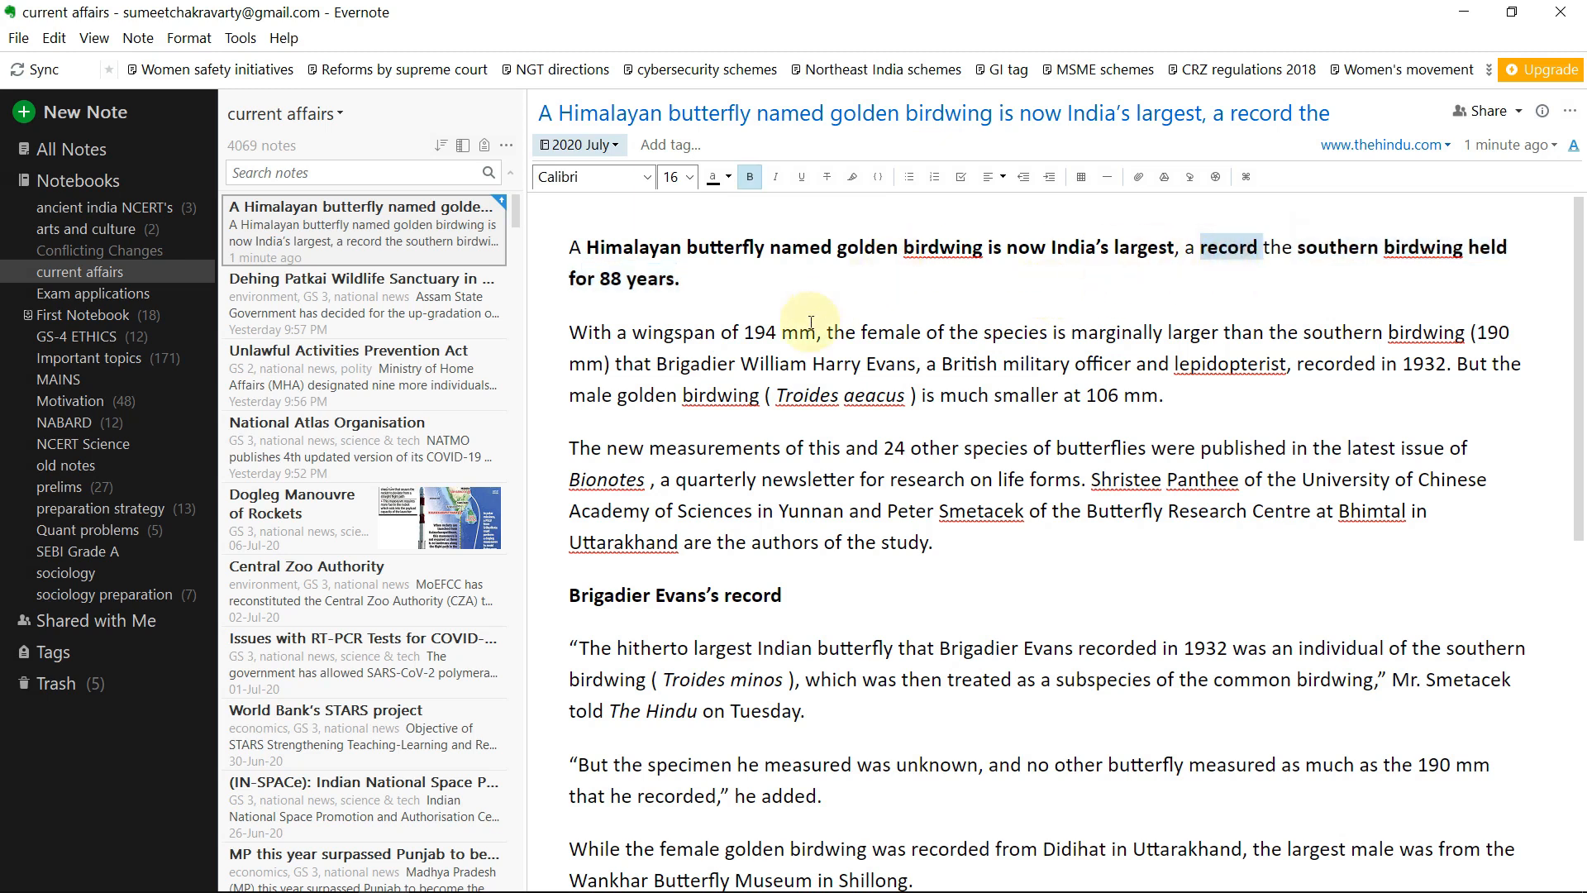
Step: Bold "wingspan of 194 mm" and "female of the species" in the second paragraph, and colour the latter phrase red
{"action": "left_click_drag", "start_coordinate": [632, 333], "coordinate": [796, 346]}
{"action": "key", "text": "ctrl+b"}
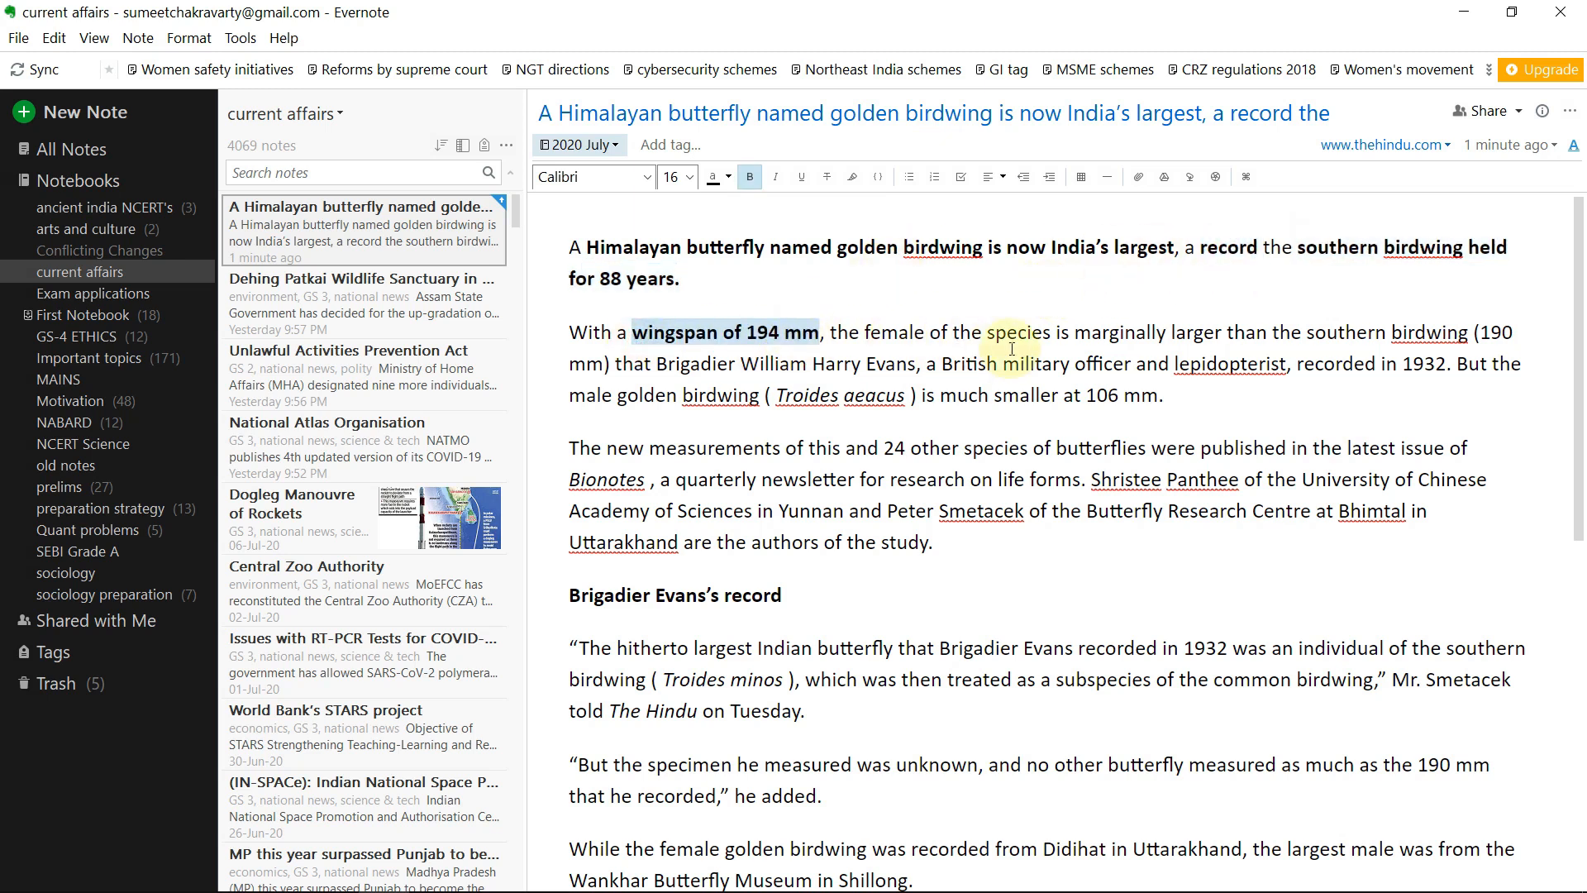
{"action": "double_click", "coordinate": [1100, 329]}
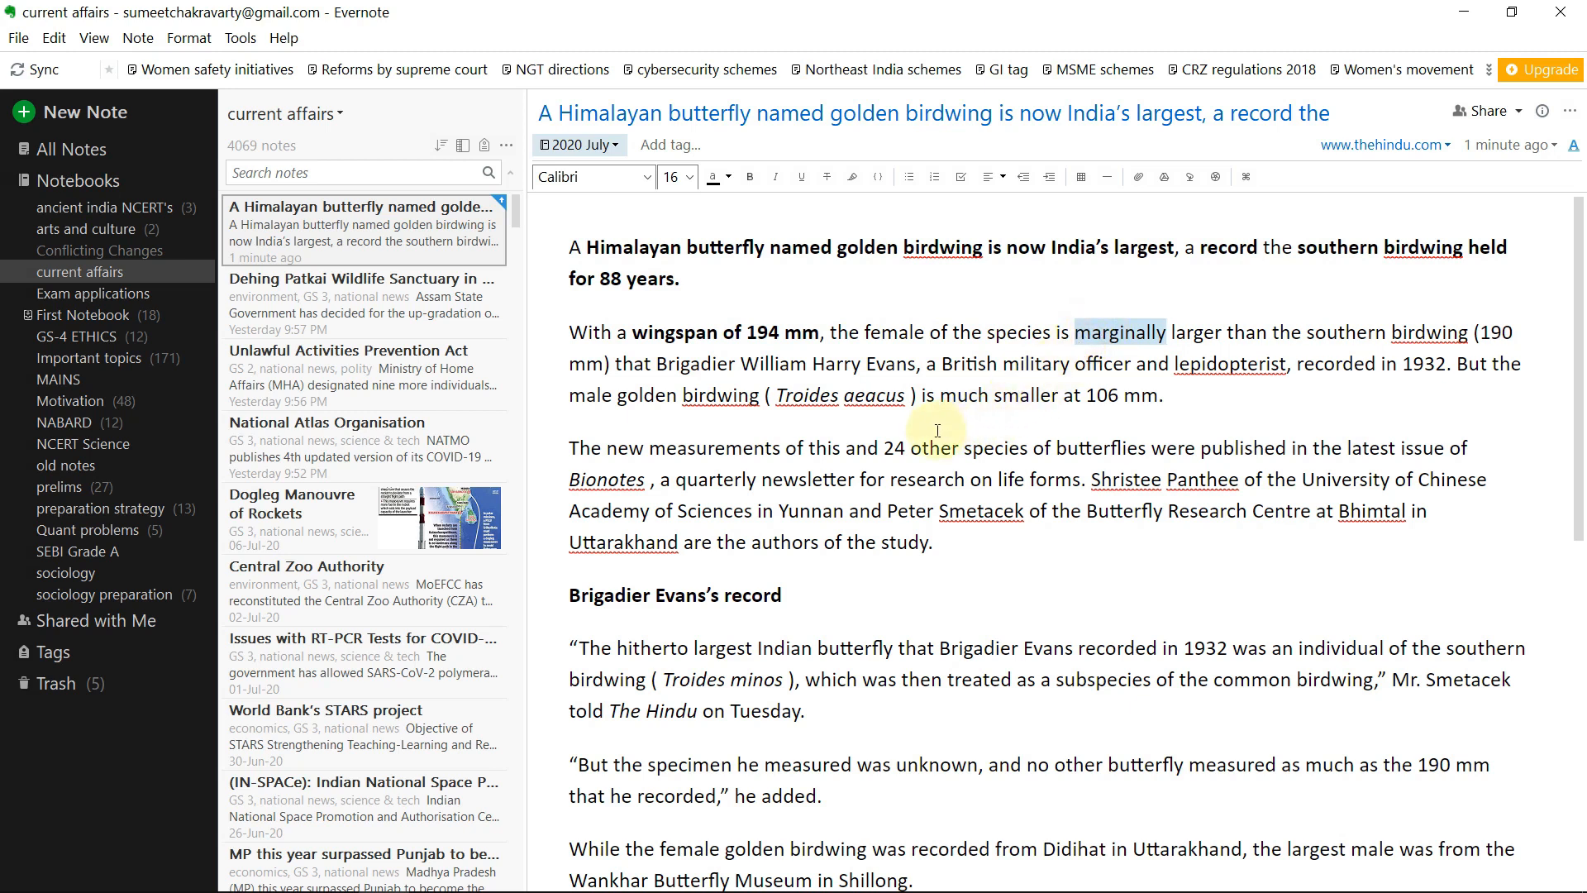
{"action": "left_click_drag", "start_coordinate": [867, 333], "coordinate": [1022, 334]}
{"action": "key", "text": "ctrl+b"}
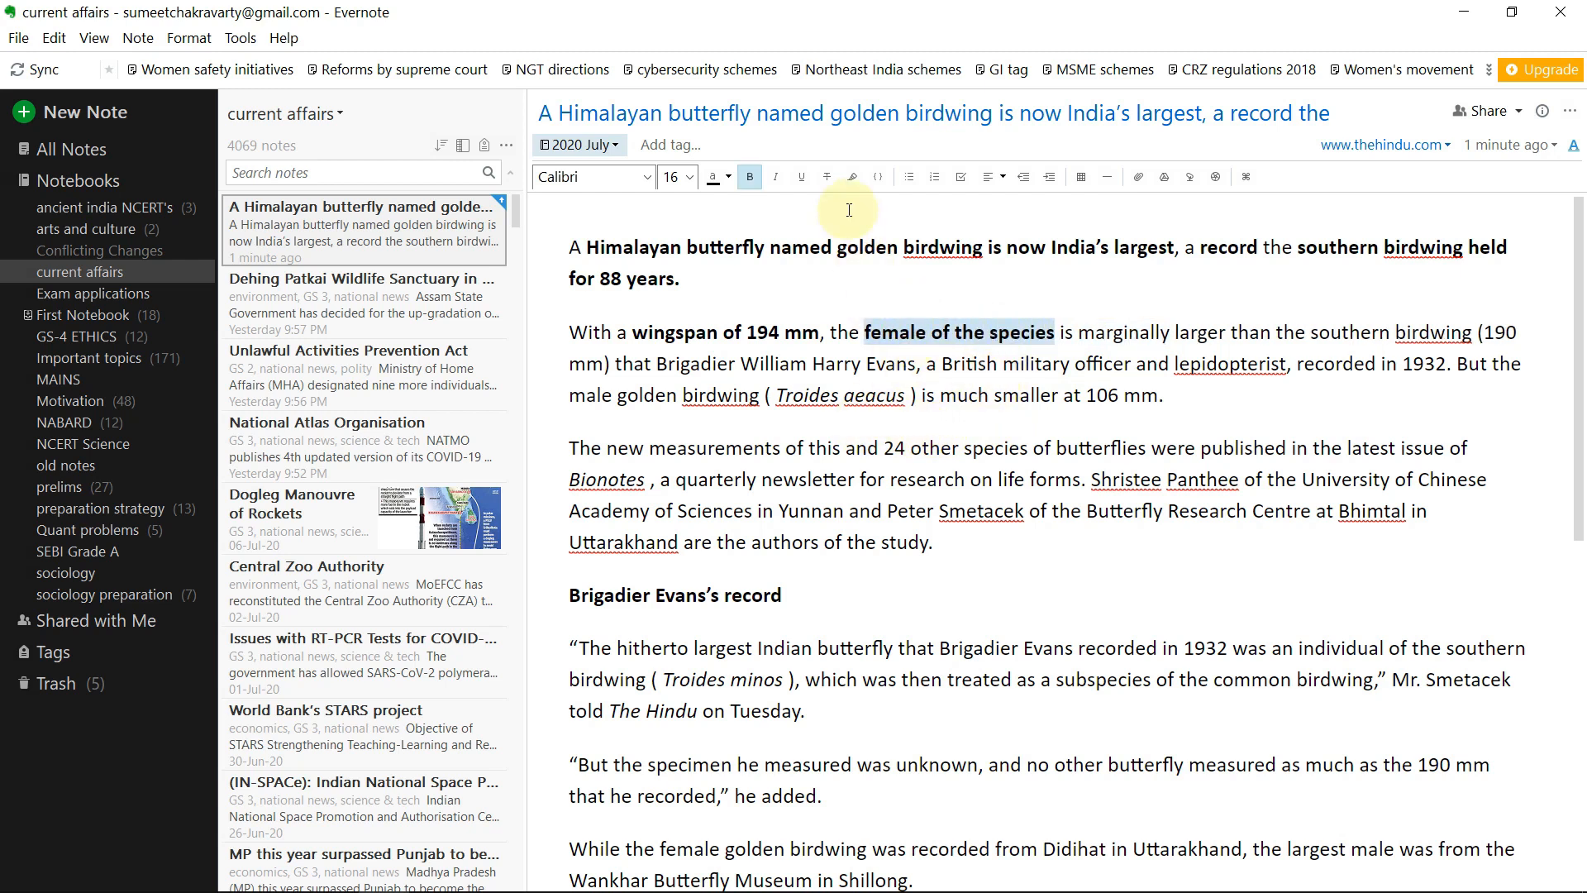
{"action": "left_click", "coordinate": [719, 180]}
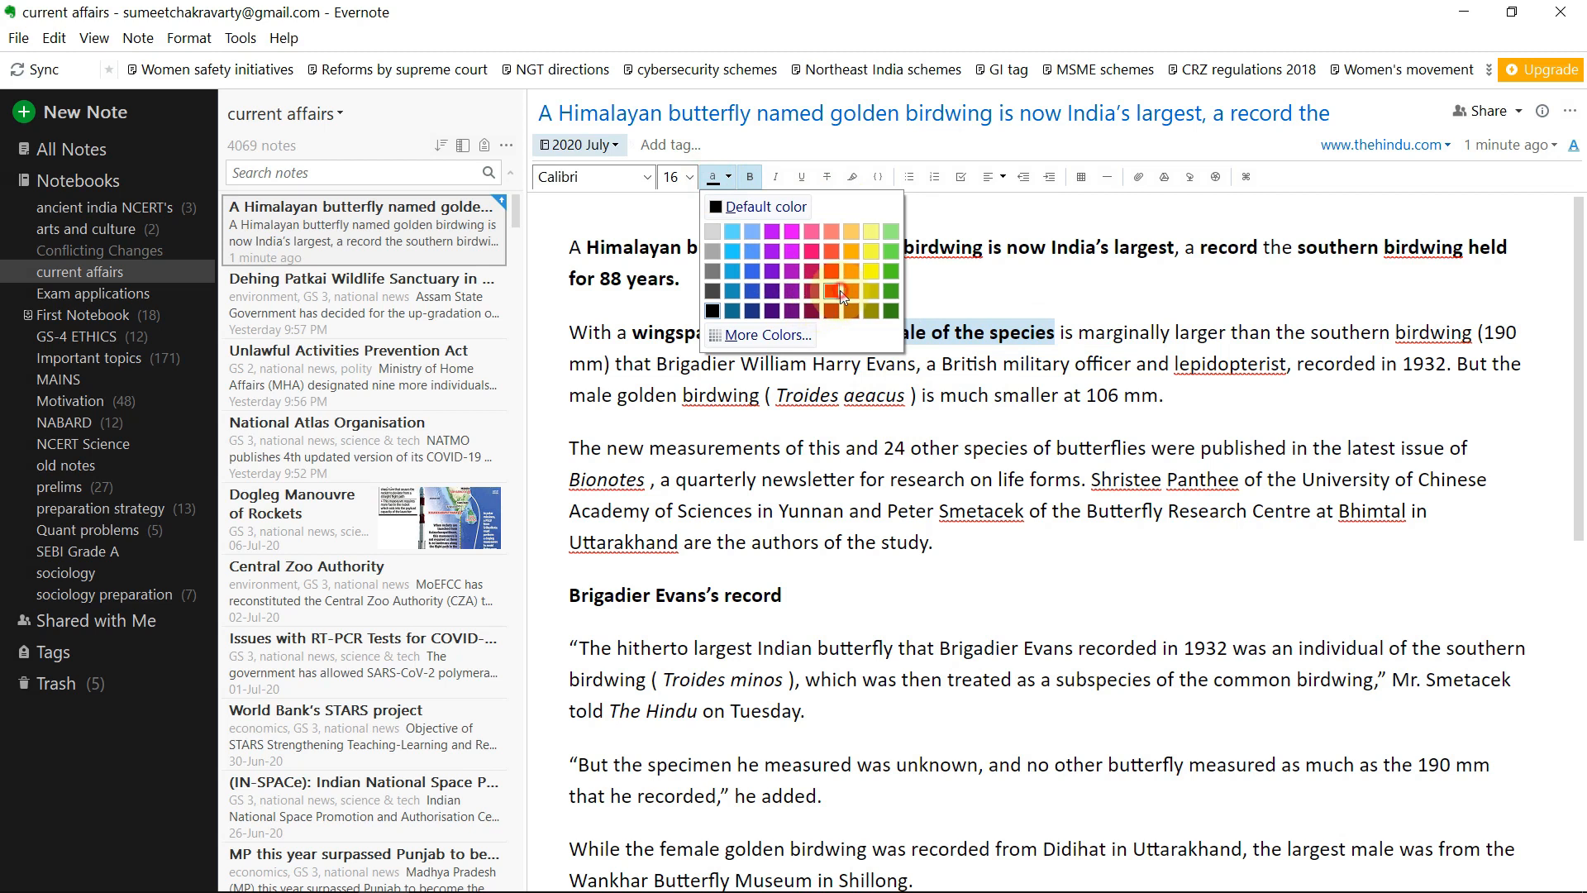
{"action": "left_click", "coordinate": [835, 291]}
Step: Bold "male golden birdwing (Troides aeacus) is much smaller" and replace the text from "(190 mm)" through "recorded in 1932." with a paragraph break
{"action": "left_click_drag", "start_coordinate": [592, 414], "coordinate": [1057, 411]}
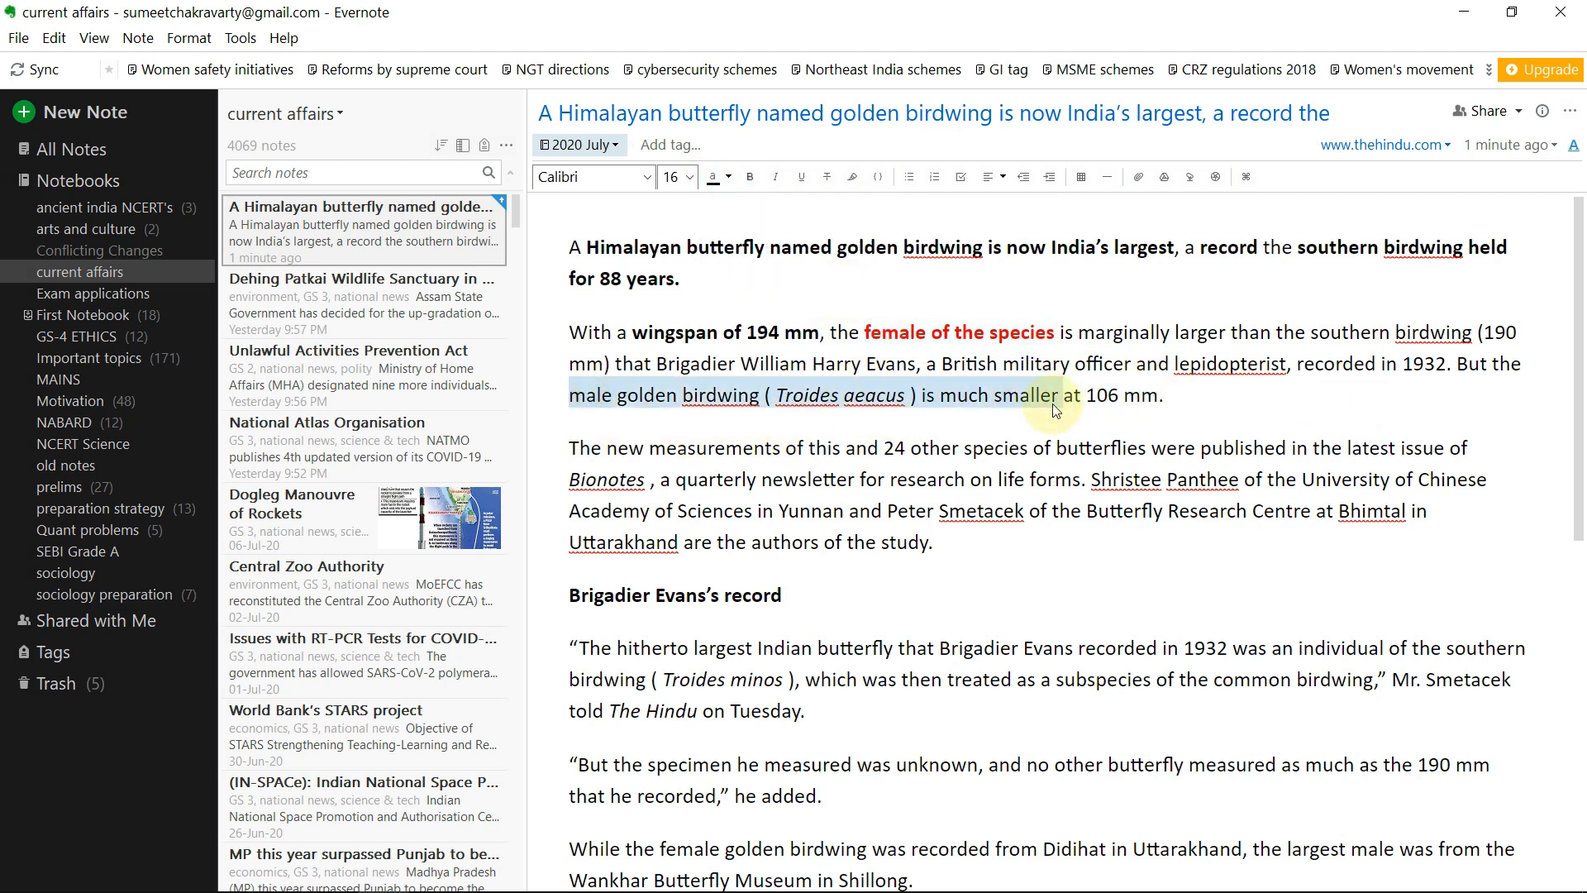
{"action": "key", "text": "ctrl+b"}
{"action": "left_click", "coordinate": [1134, 347]}
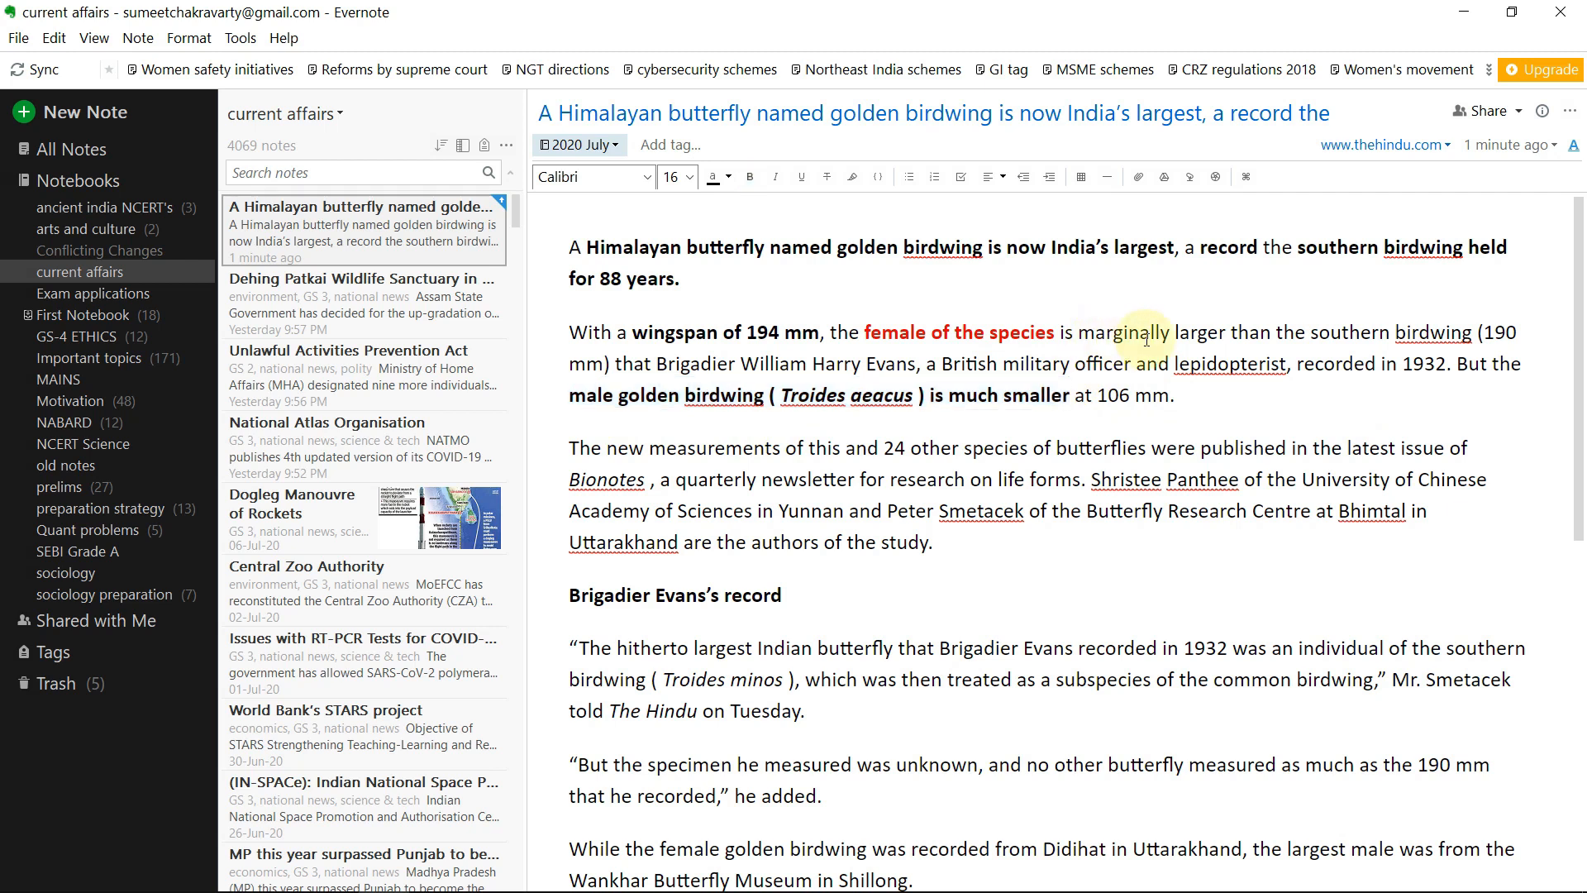
{"action": "left_click_drag", "start_coordinate": [1476, 329], "coordinate": [1465, 369]}
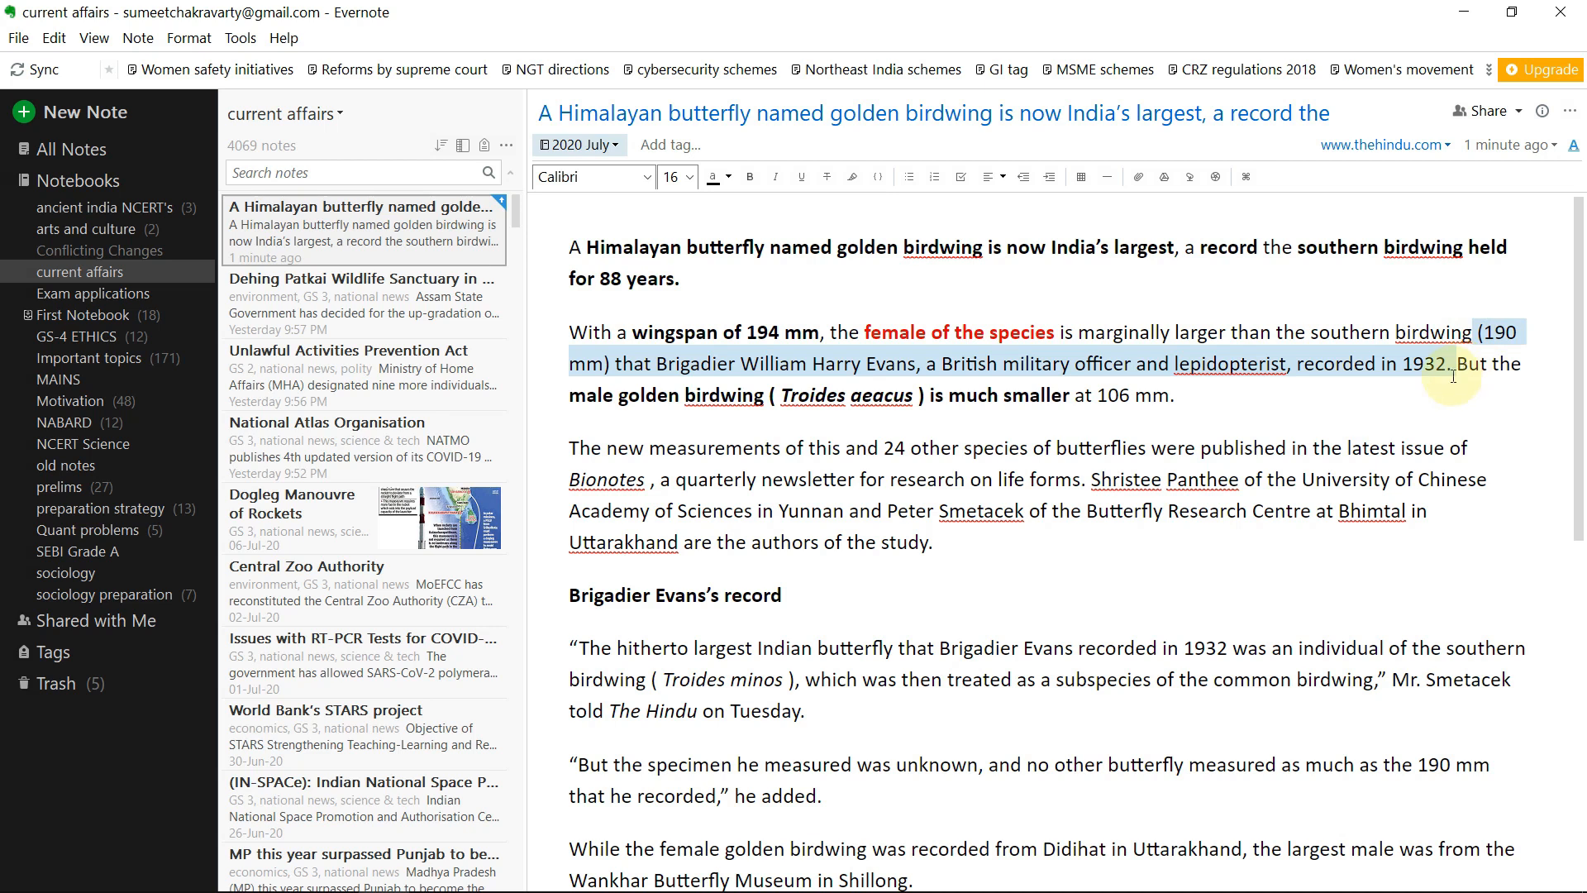
{"action": "key", "text": "Return"}
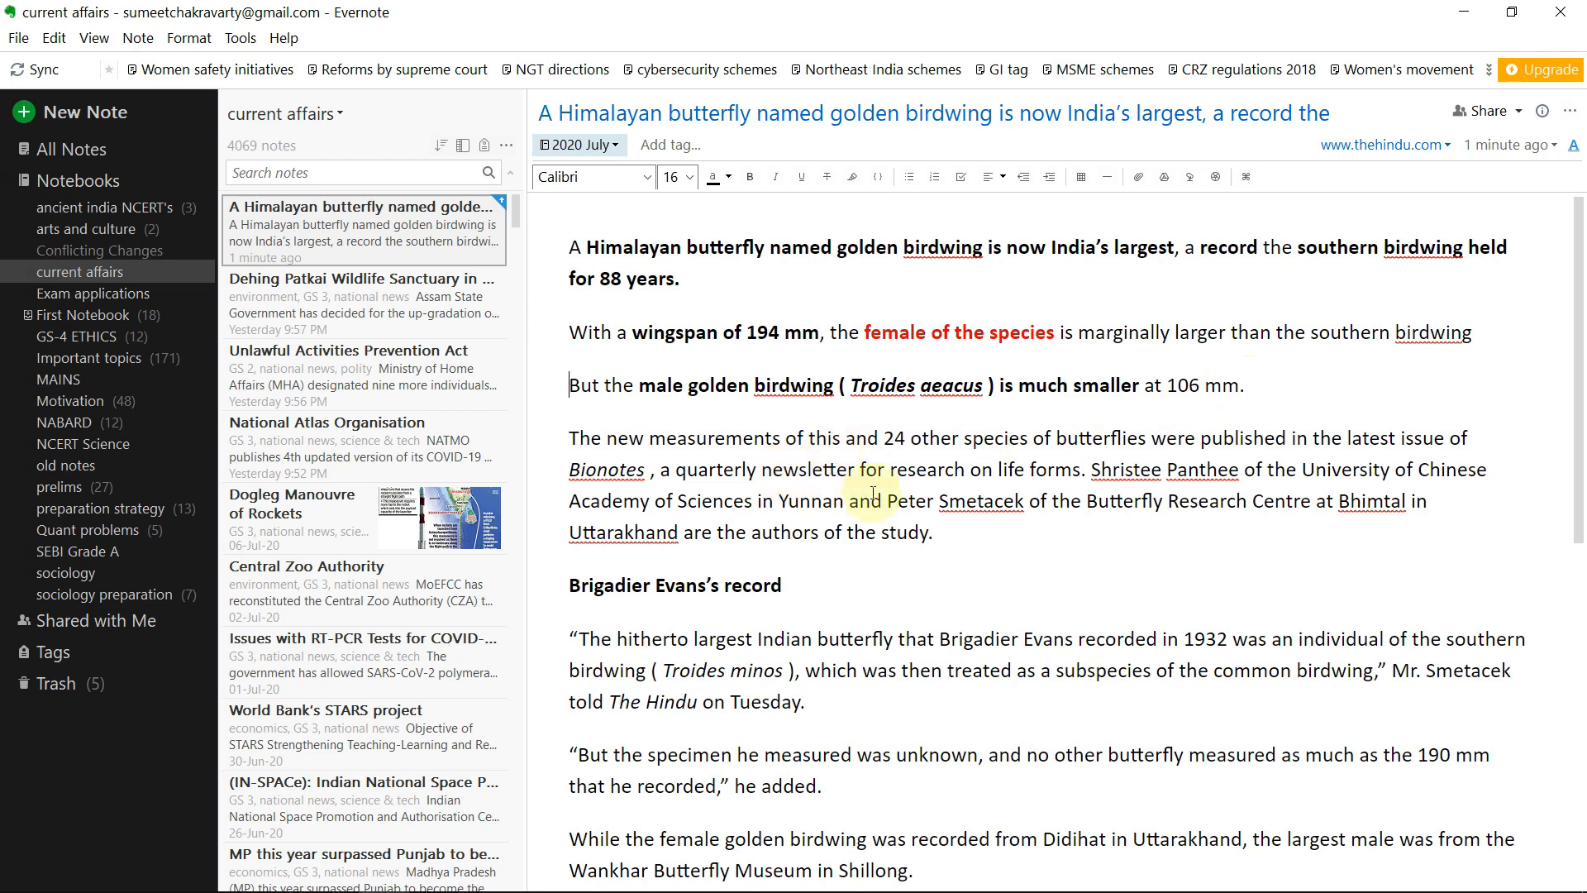
Step: Delete the paragraph beginning "The new measurements" and the heading about the Brigadier's record below it
{"action": "left_click_drag", "start_coordinate": [947, 543], "coordinate": [1244, 387]}
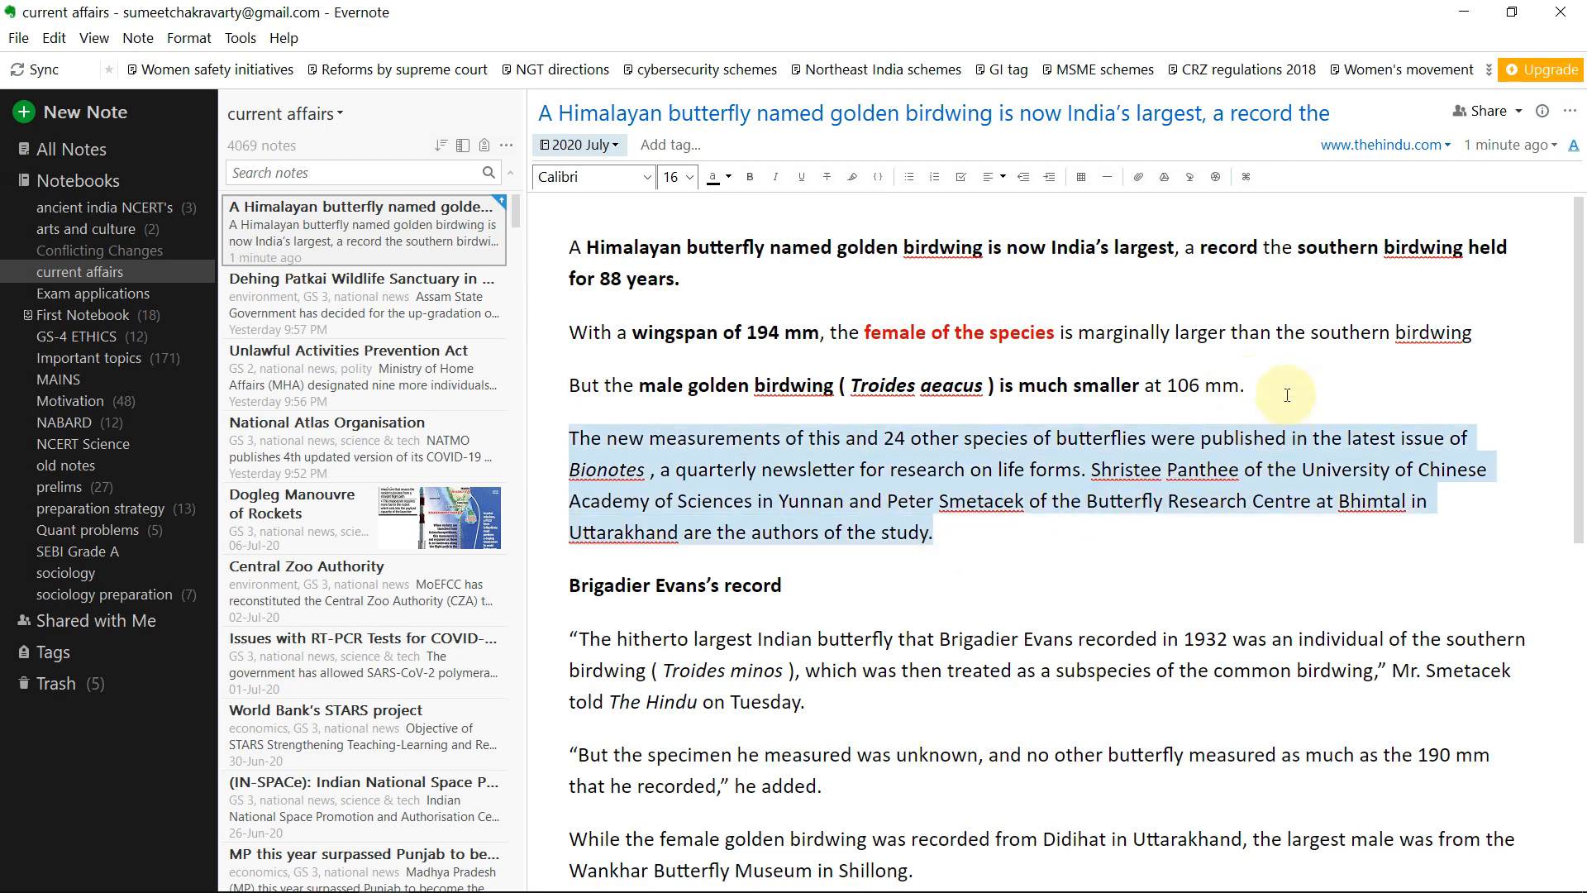
{"action": "key", "text": "BackSpace"}
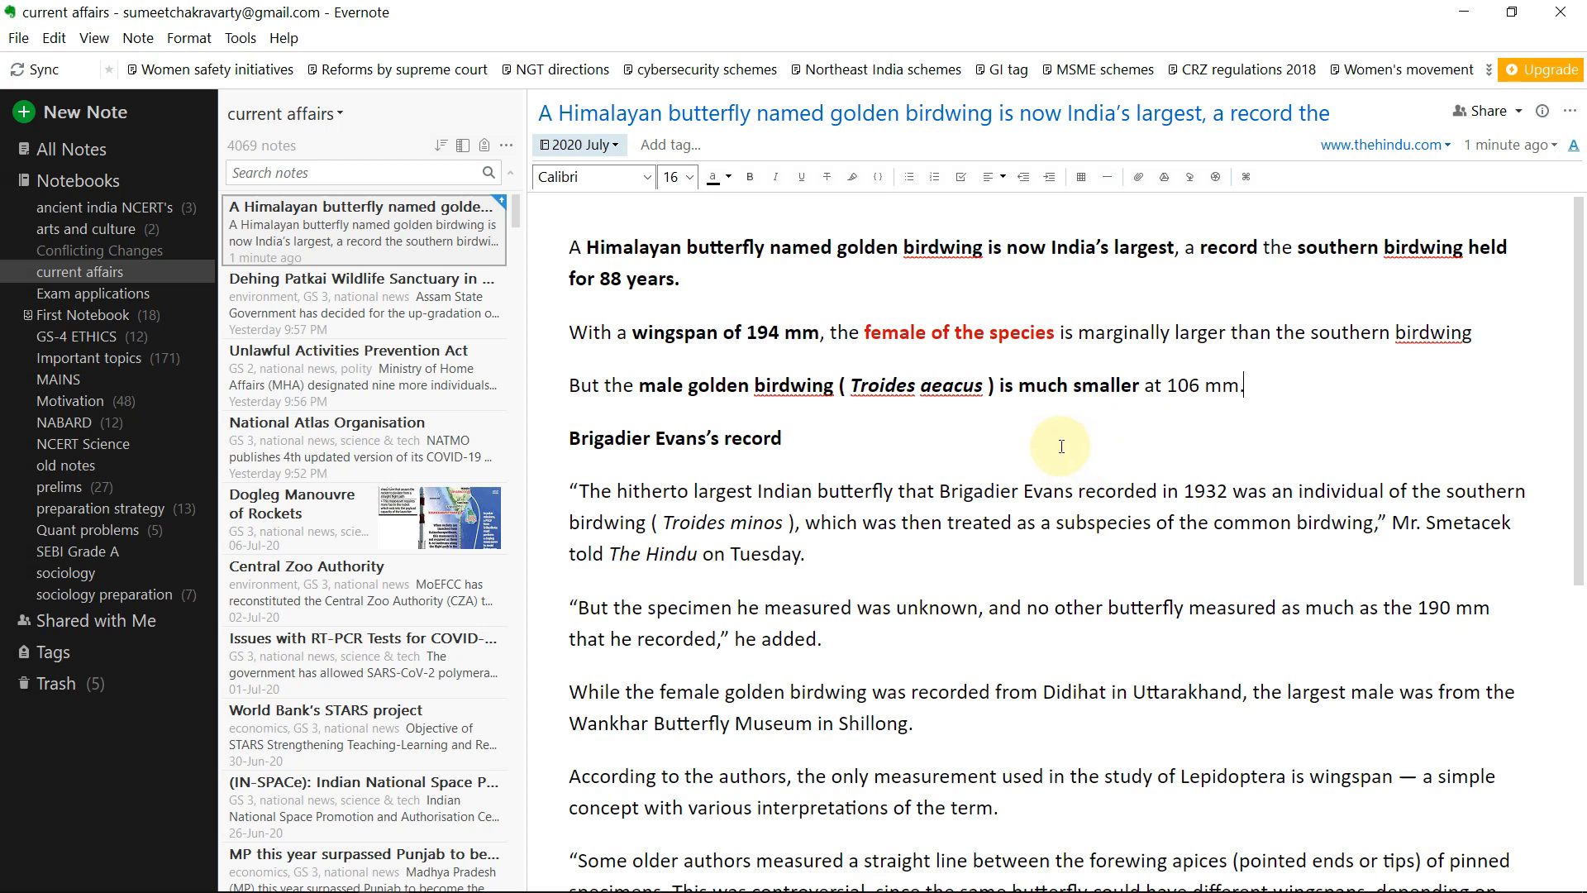
{"action": "key", "text": "shift+Down"}
{"action": "key", "text": "BackSpace"}
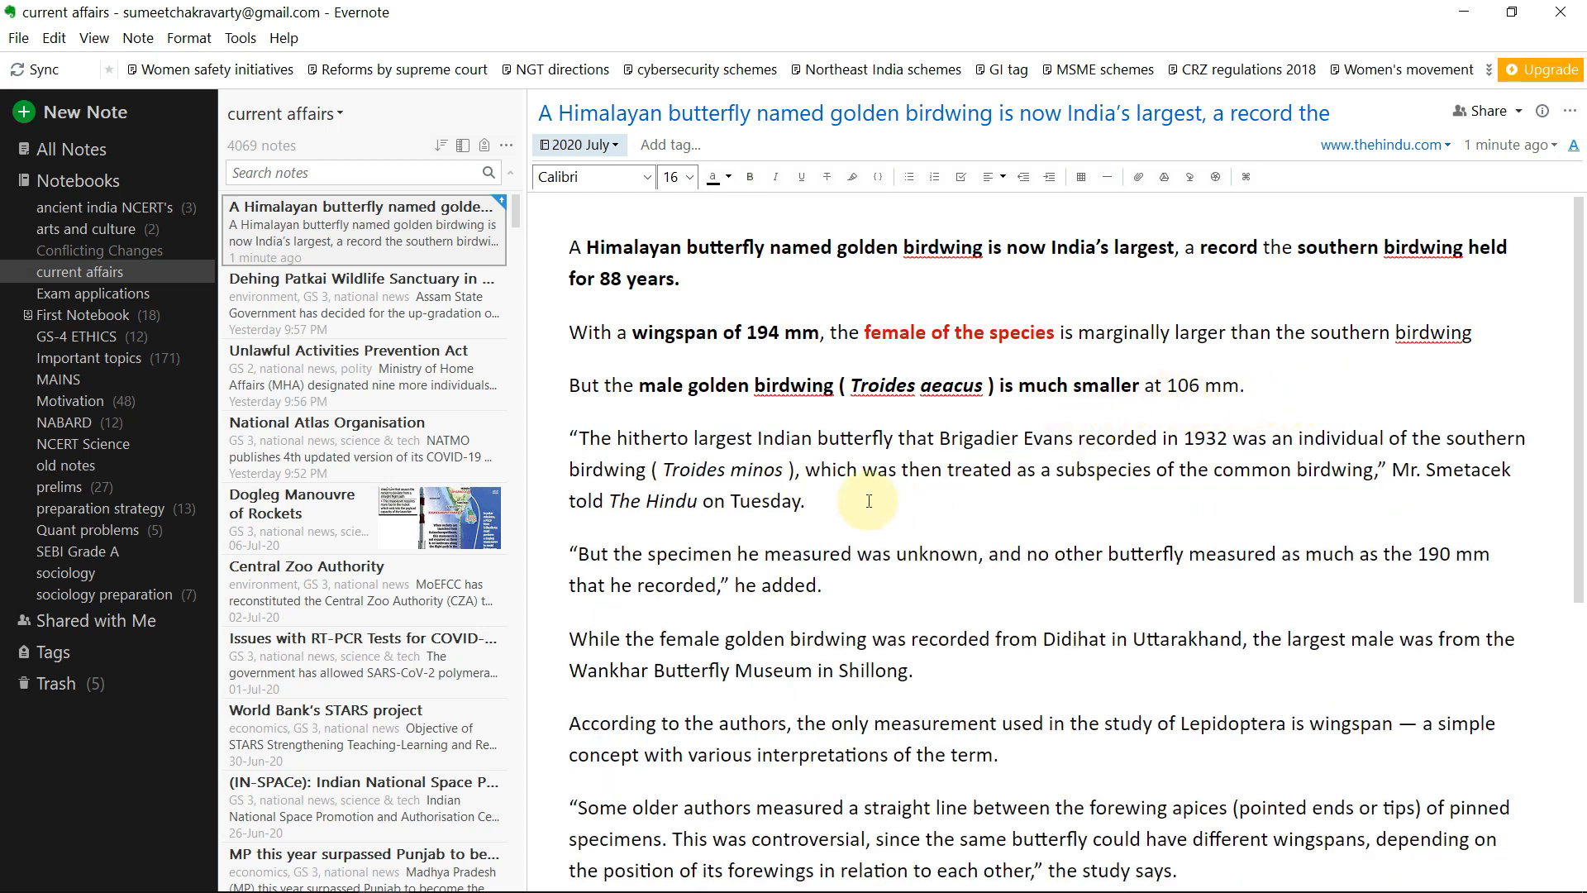
Step: Bold "female golden birdwing was recorded from Didihat in Uttarakhand"
{"action": "scroll", "coordinate": [847, 504], "scroll_direction": "down", "scroll_amount": 1}
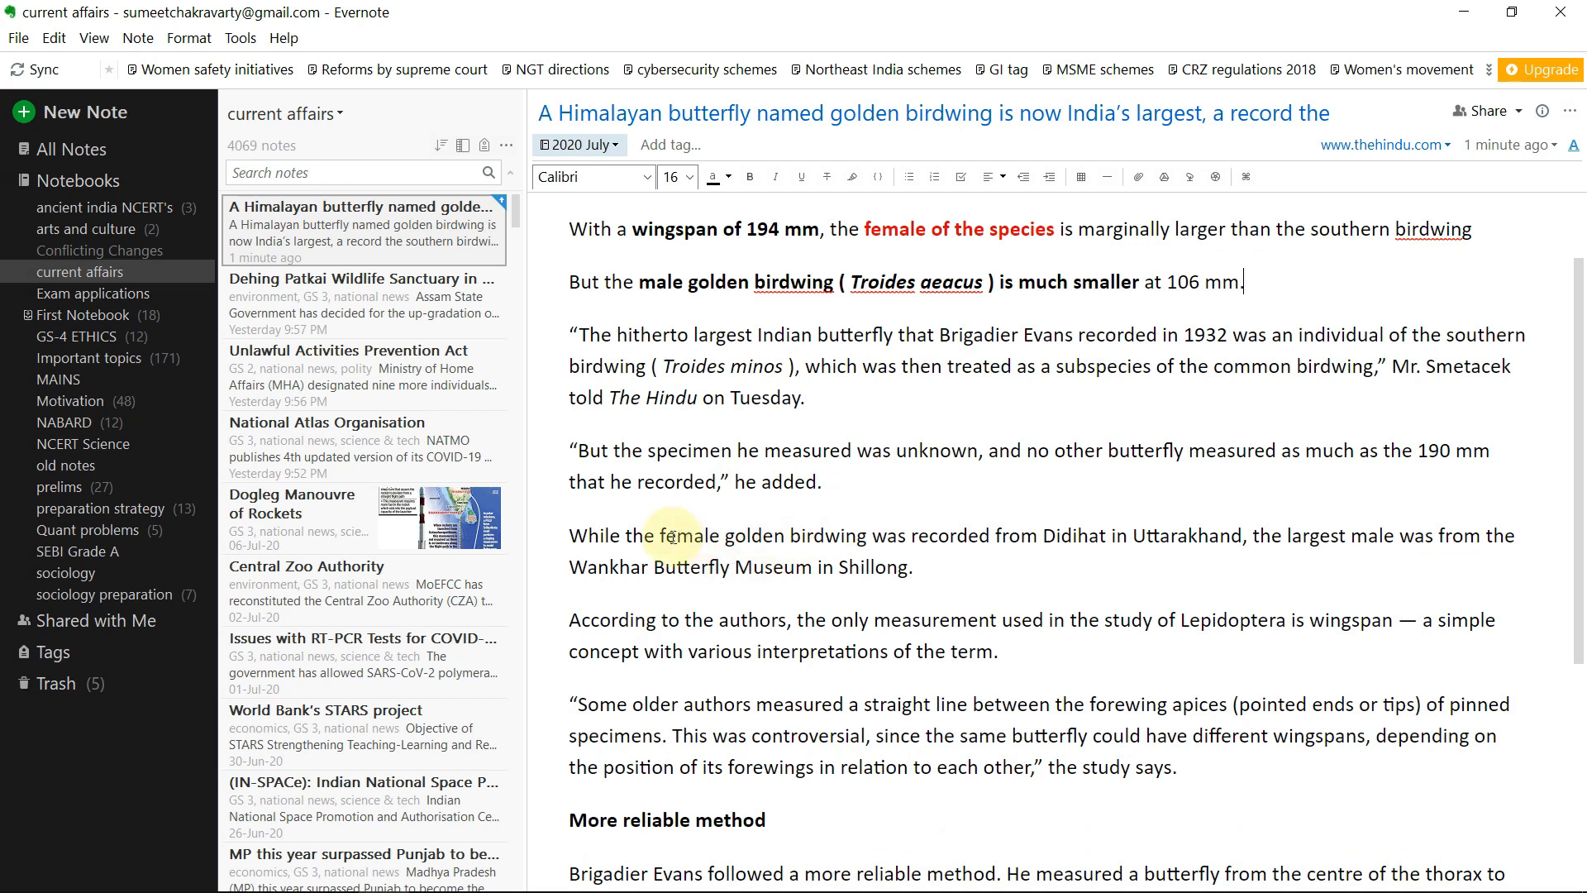
{"action": "scroll", "coordinate": [681, 539], "scroll_direction": "up", "scroll_amount": 1}
{"action": "scroll", "coordinate": [681, 539], "scroll_direction": "down", "scroll_amount": 1}
{"action": "left_click_drag", "start_coordinate": [664, 544], "coordinate": [1196, 535]}
{"action": "key", "text": "ctrl+b"}
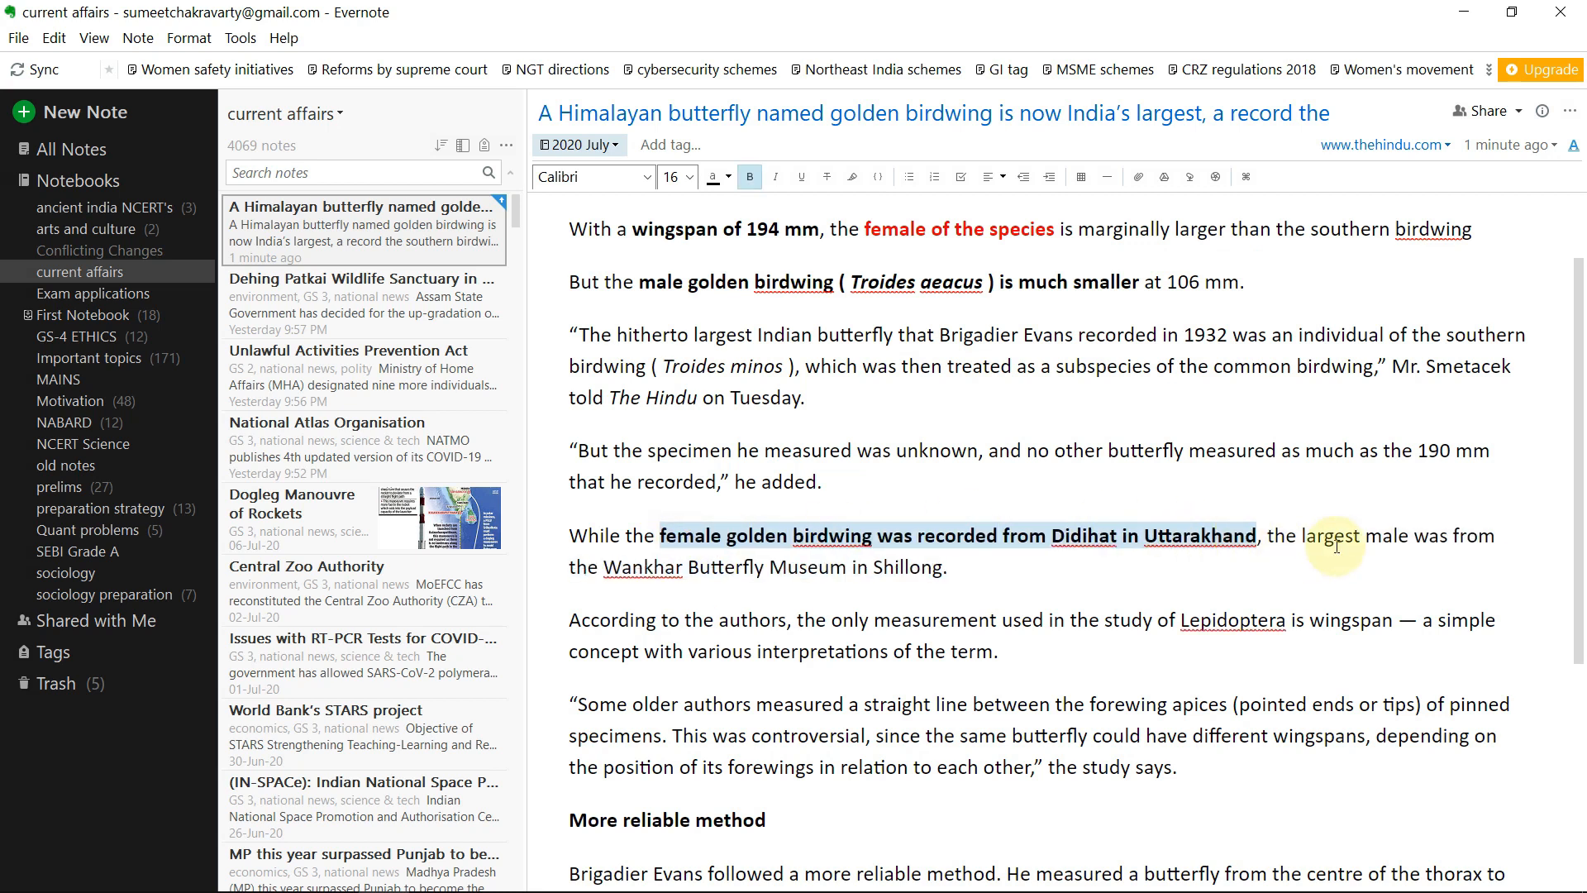
Step: Delete the clause about the largest male after the bold Didihat statement, plus the two quoted paragraphs and "While the" before it
{"action": "left_click", "coordinate": [1331, 536]}
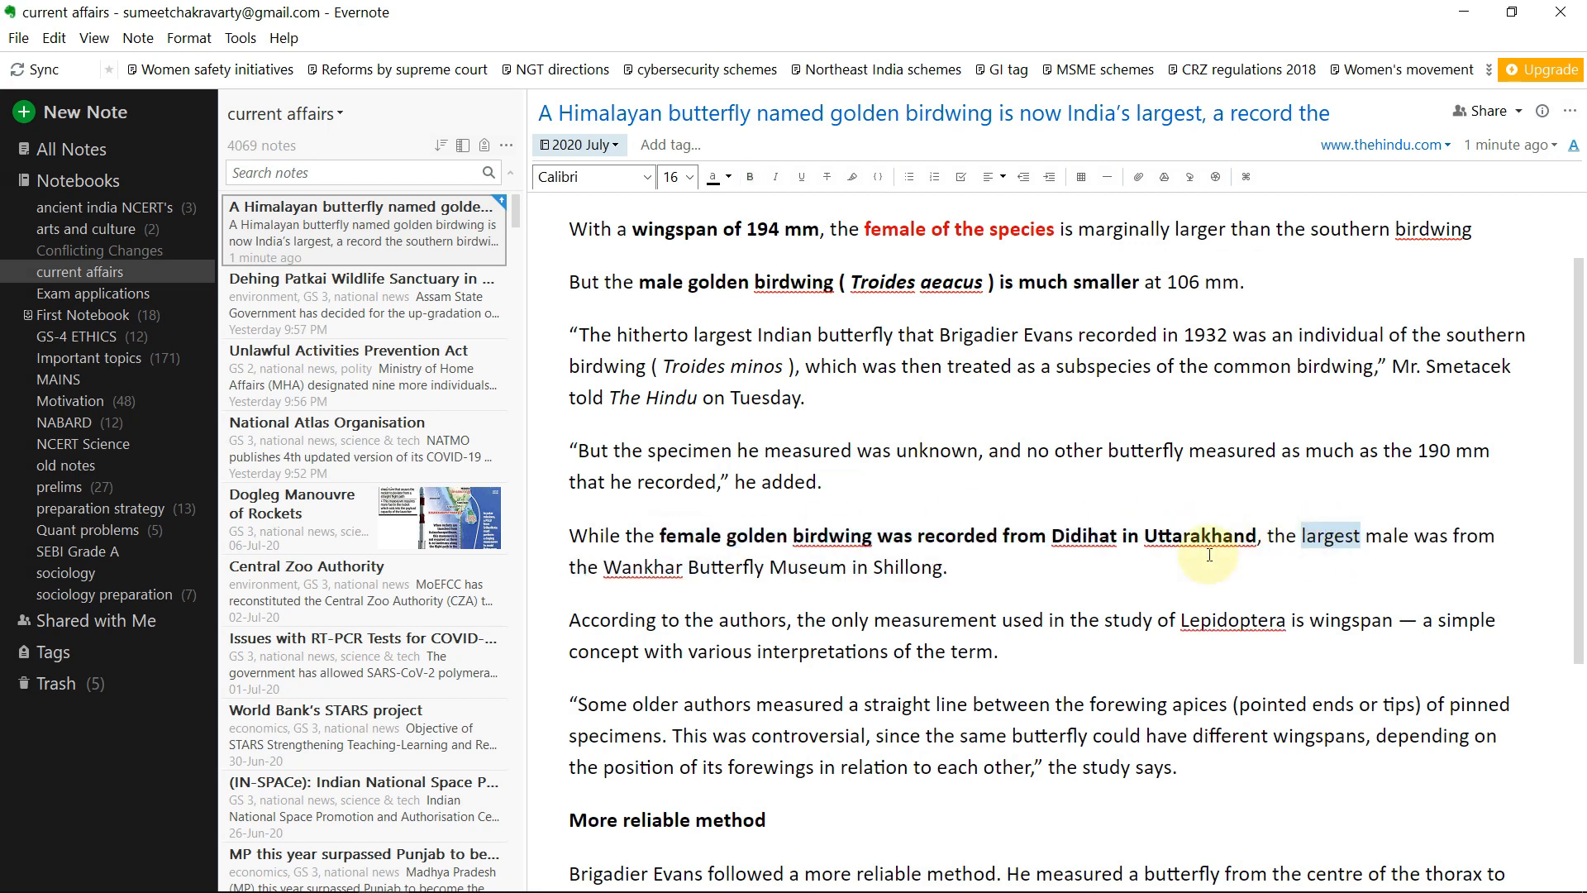
{"action": "left_click_drag", "start_coordinate": [1261, 570], "coordinate": [1258, 542]}
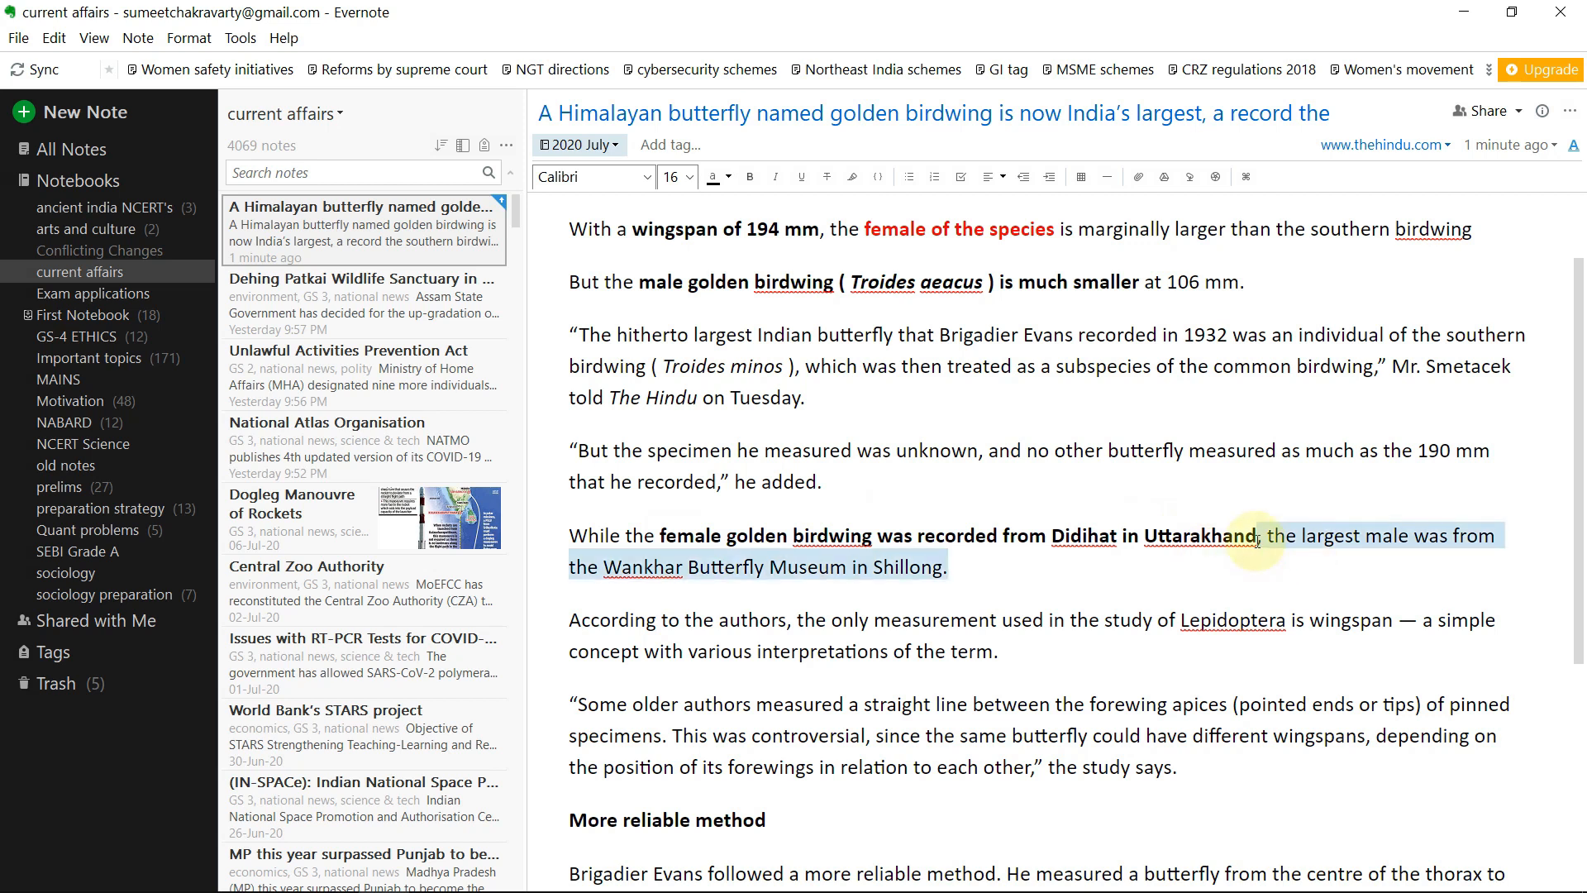
{"action": "key", "text": "BackSpace"}
{"action": "left_click_drag", "start_coordinate": [660, 539], "coordinate": [556, 328]}
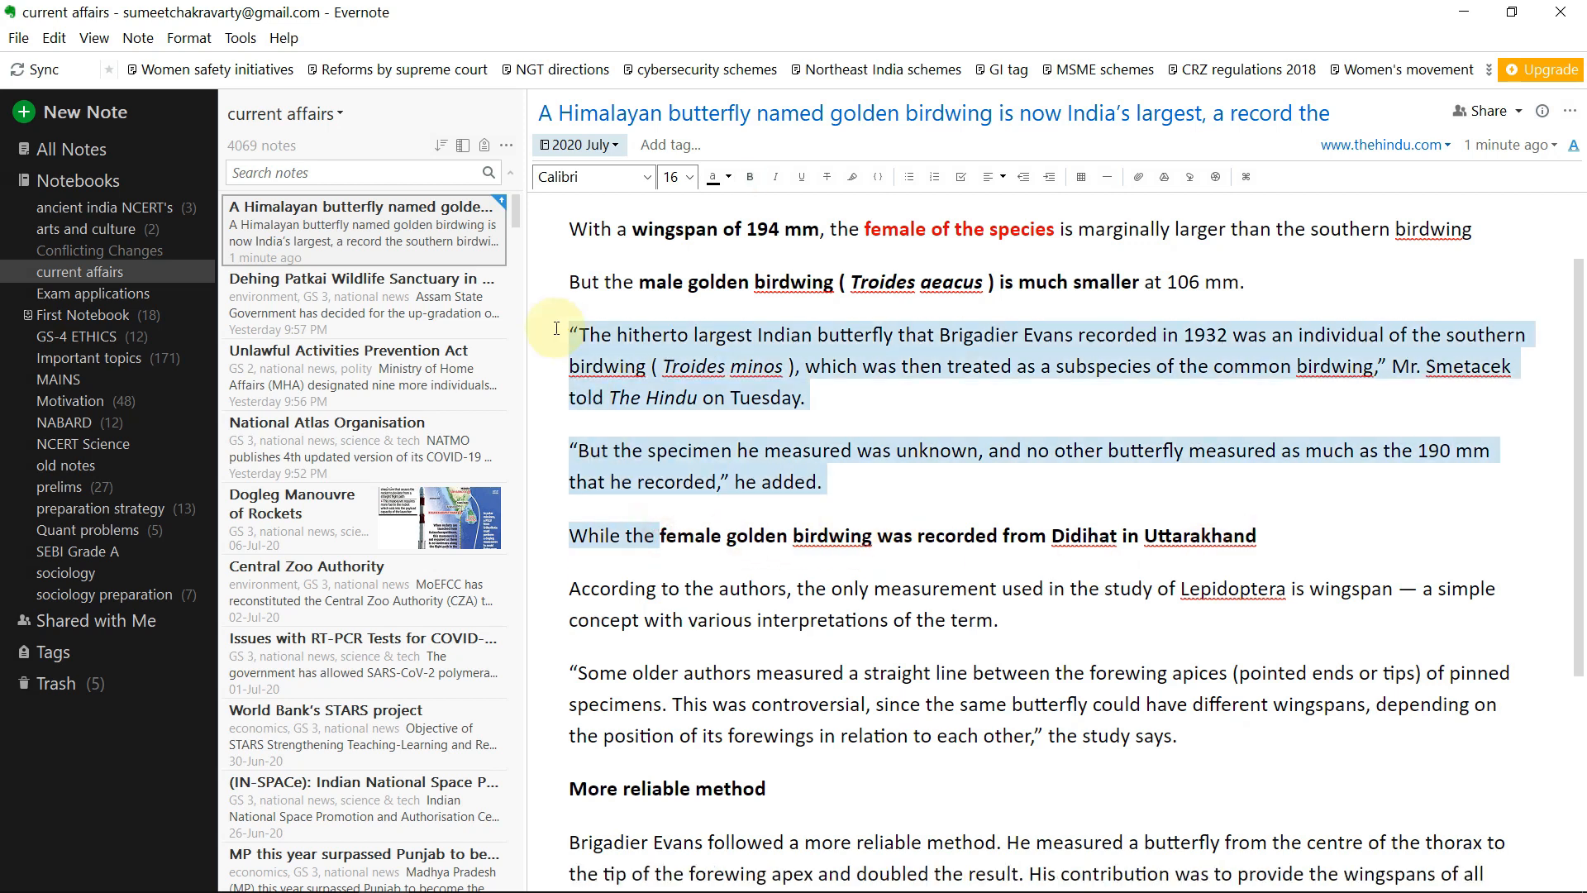
{"action": "key", "text": "BackSpace"}
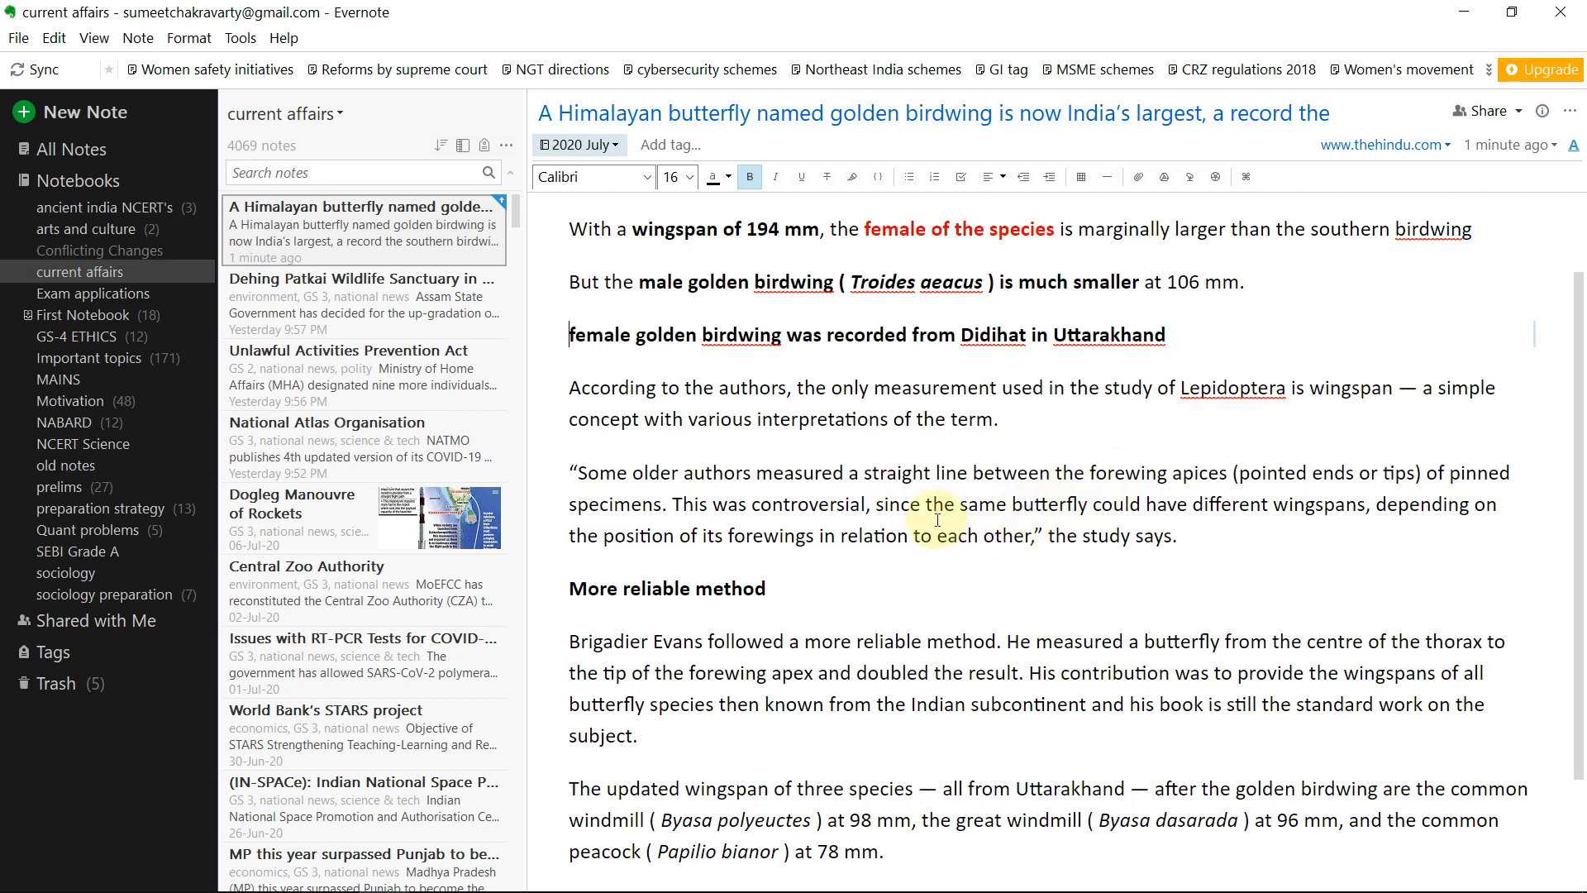
Step: Delete the two paragraphs from "According to the authors" through "the study says." below the bold Didihat statement
{"action": "left_click_drag", "start_coordinate": [1212, 537], "coordinate": [1200, 386]}
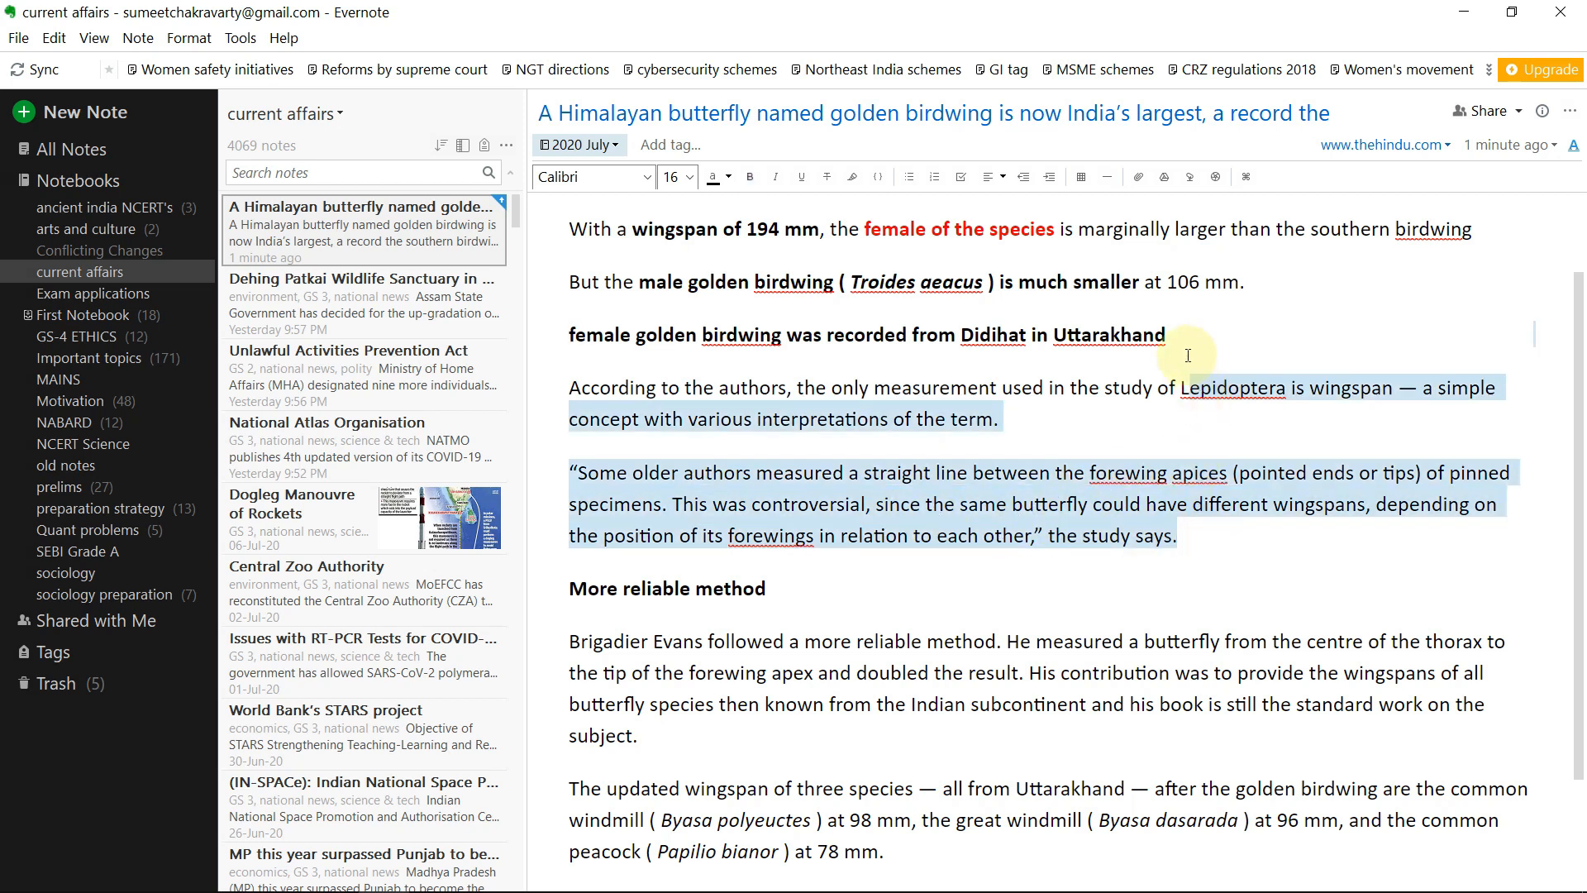
{"action": "left_click", "coordinate": [1186, 350], "text": "shift"}
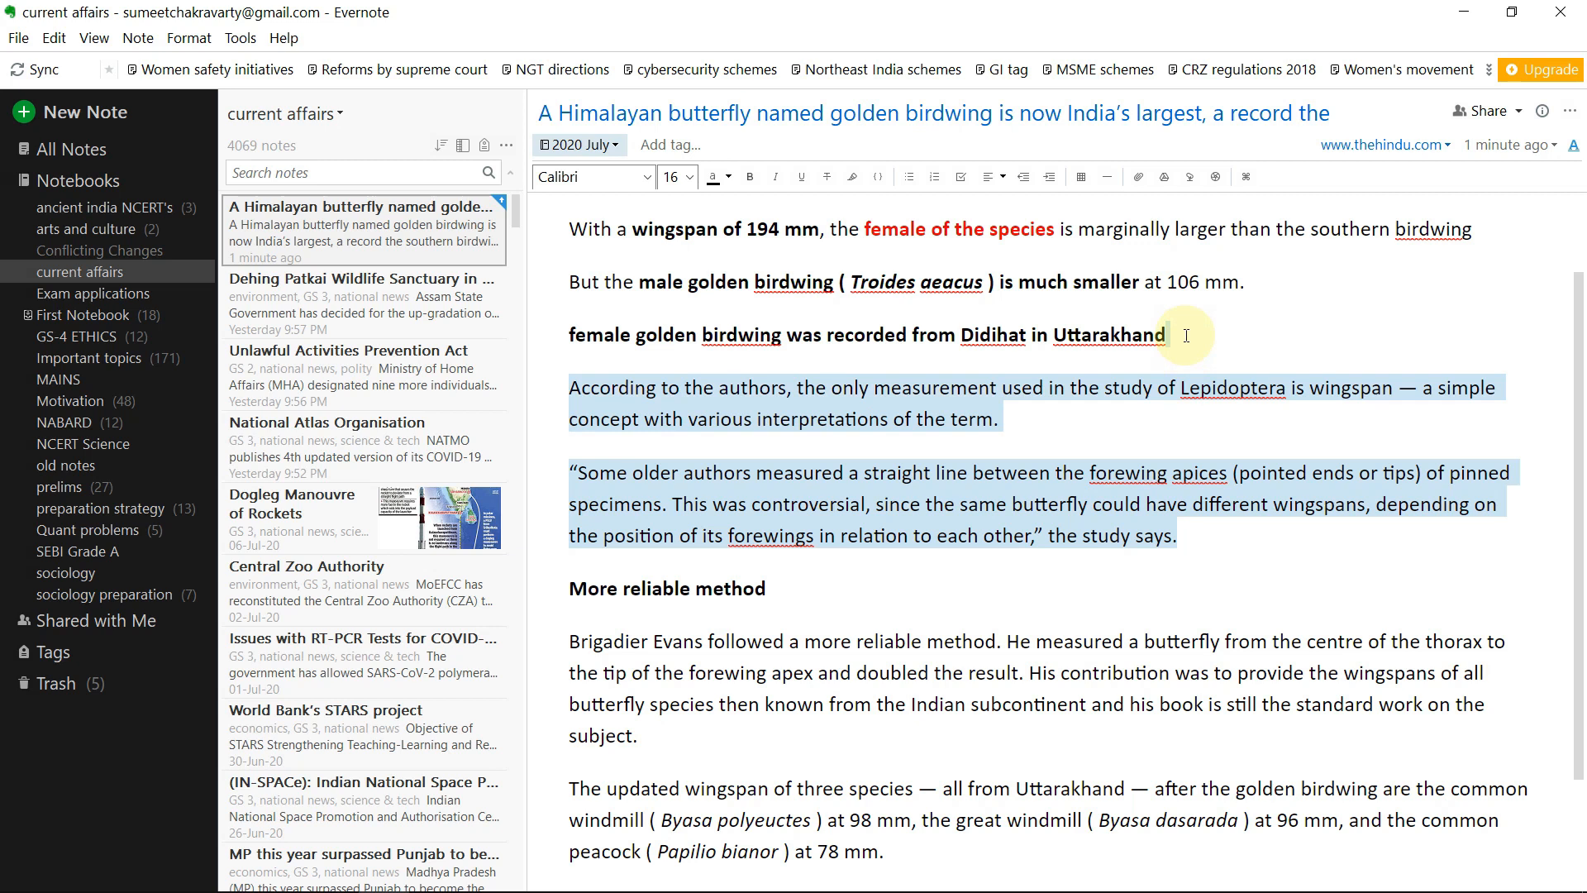
{"action": "key", "text": "BackSpace"}
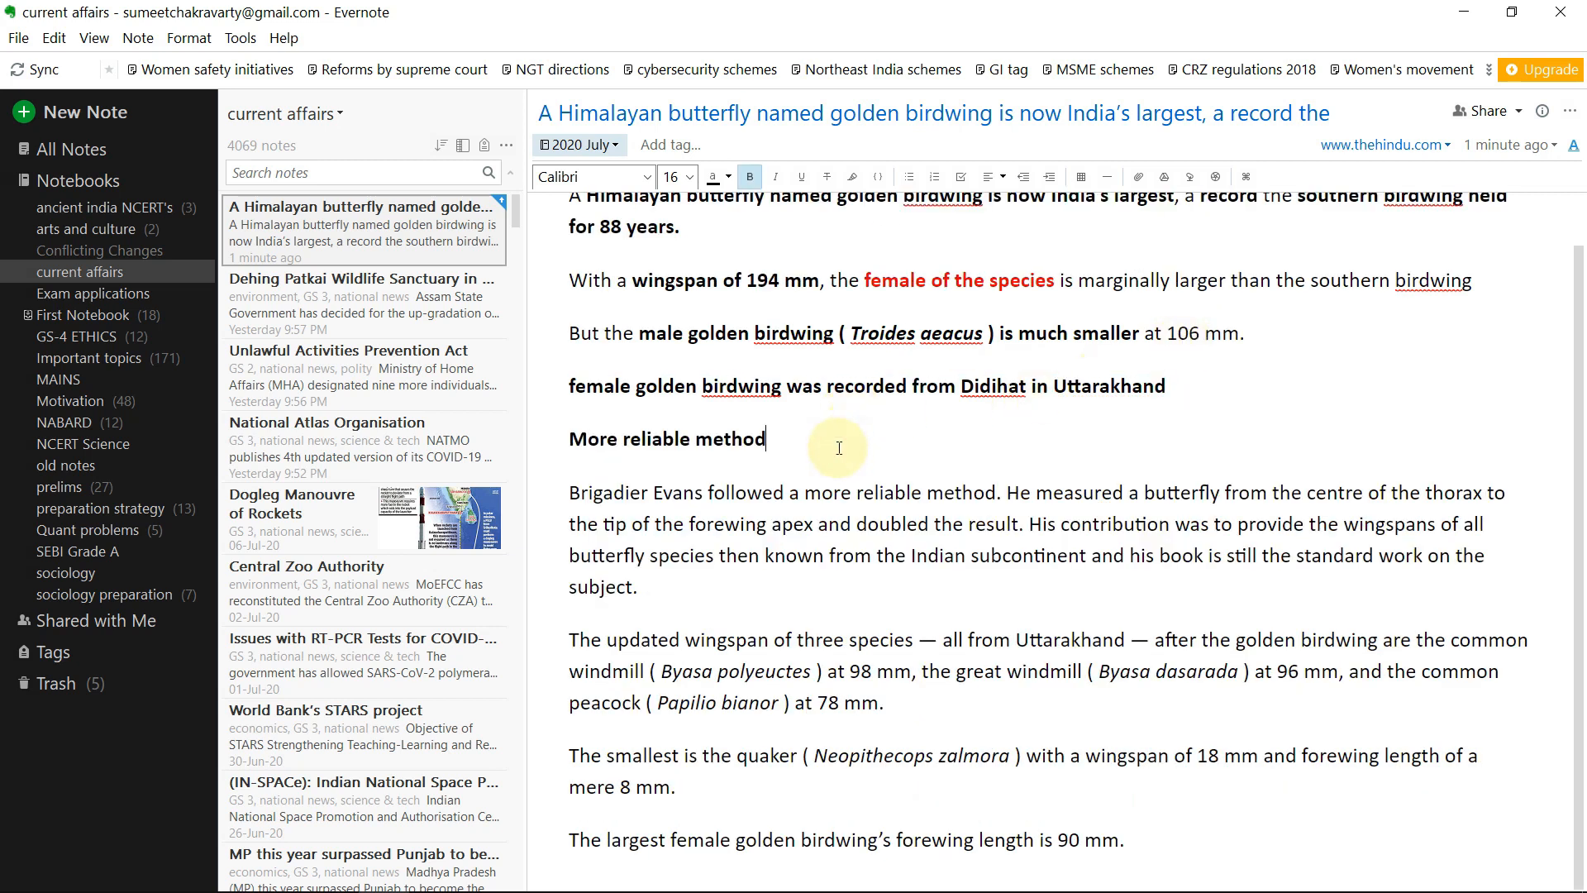
Step: Delete the "More reliable method" heading and all remaining paragraphs through "forewing length is 90 mm."
{"action": "key", "text": "shift+Home"}
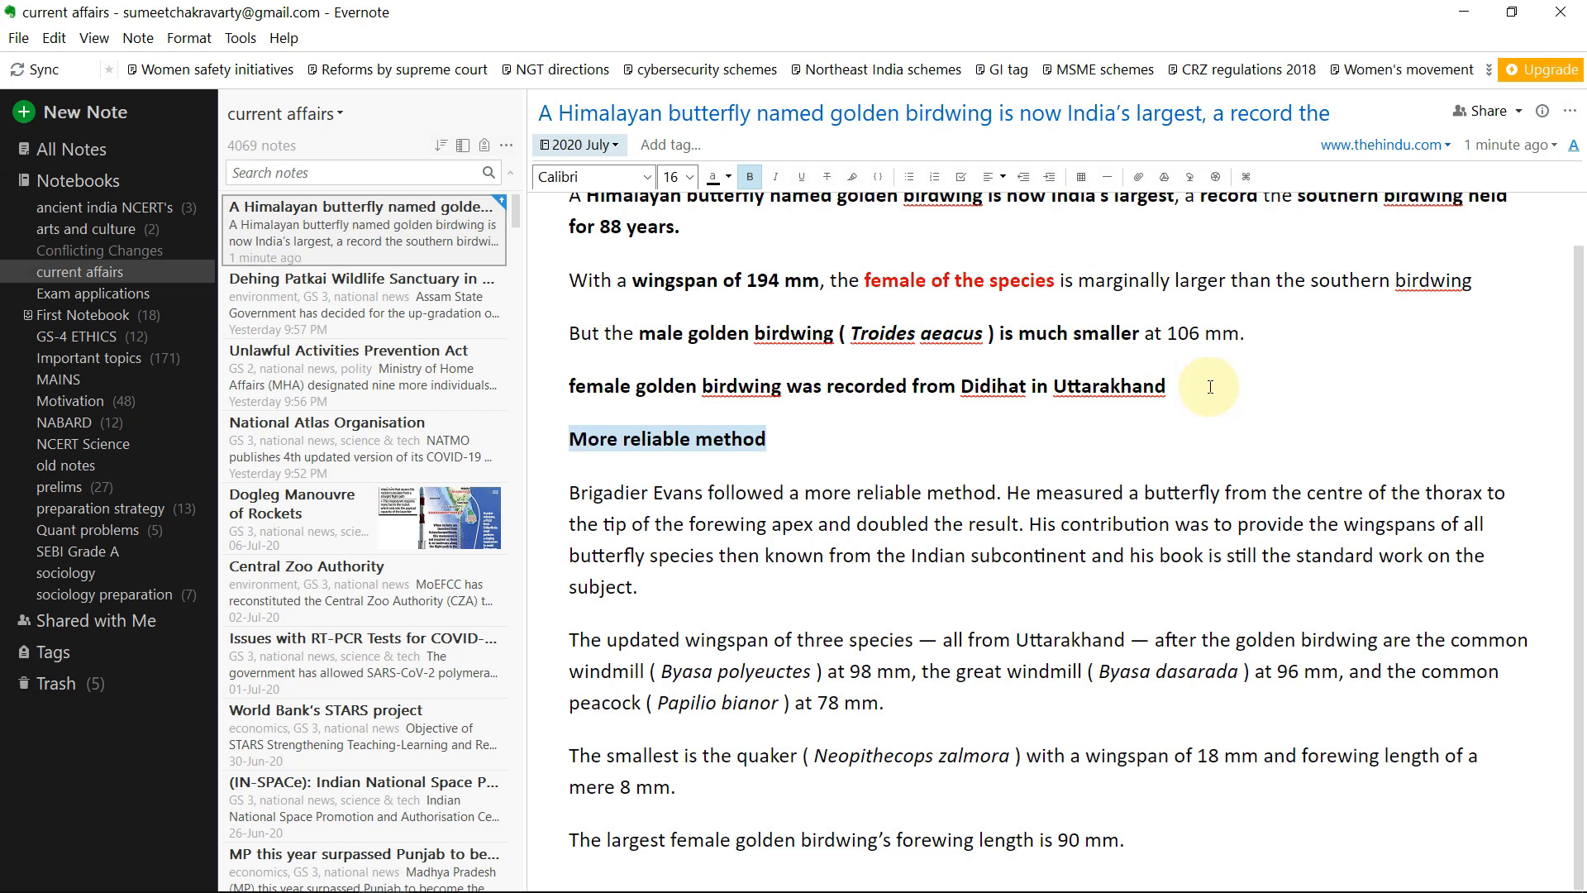
{"action": "key", "text": "BackSpace"}
{"action": "key", "text": "BackSpace"}
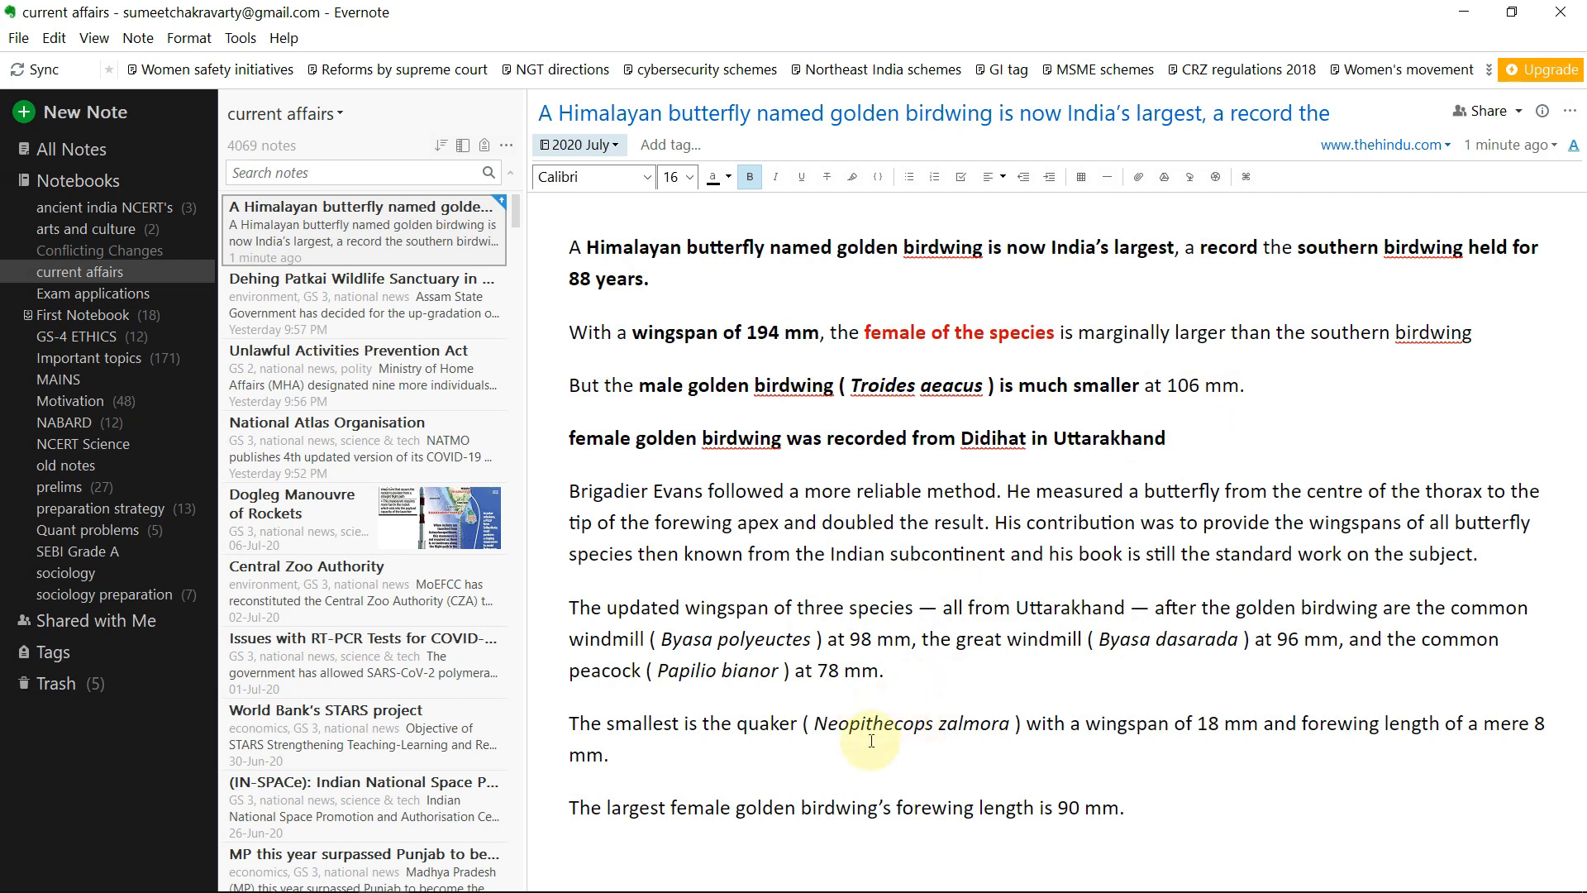
{"action": "left_click_drag", "start_coordinate": [1162, 803], "coordinate": [1194, 430]}
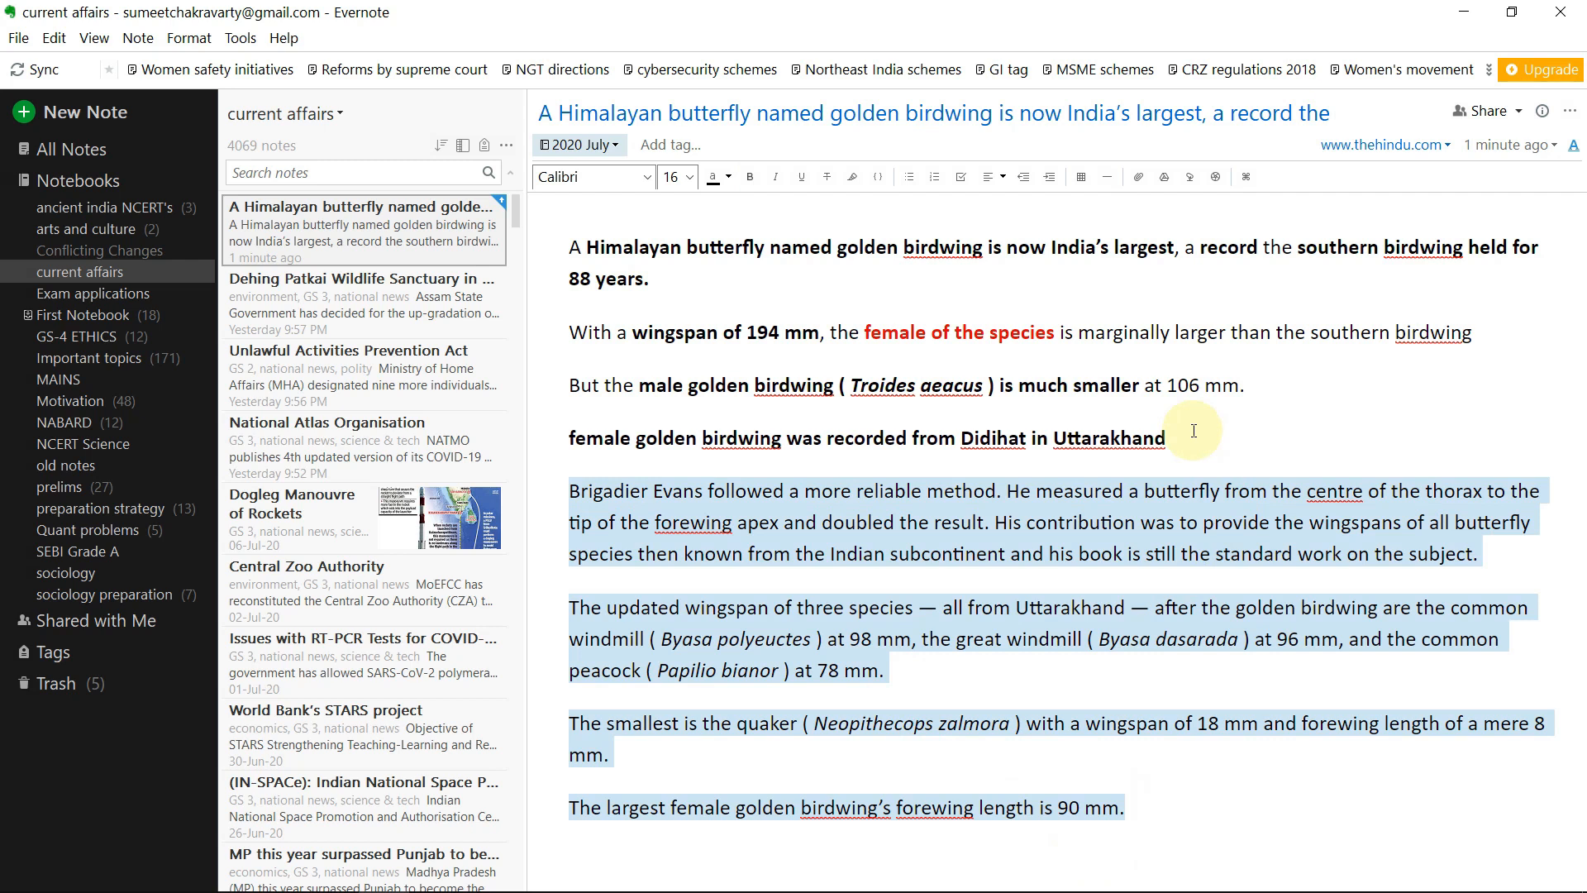
{"action": "key", "text": "BackSpace"}
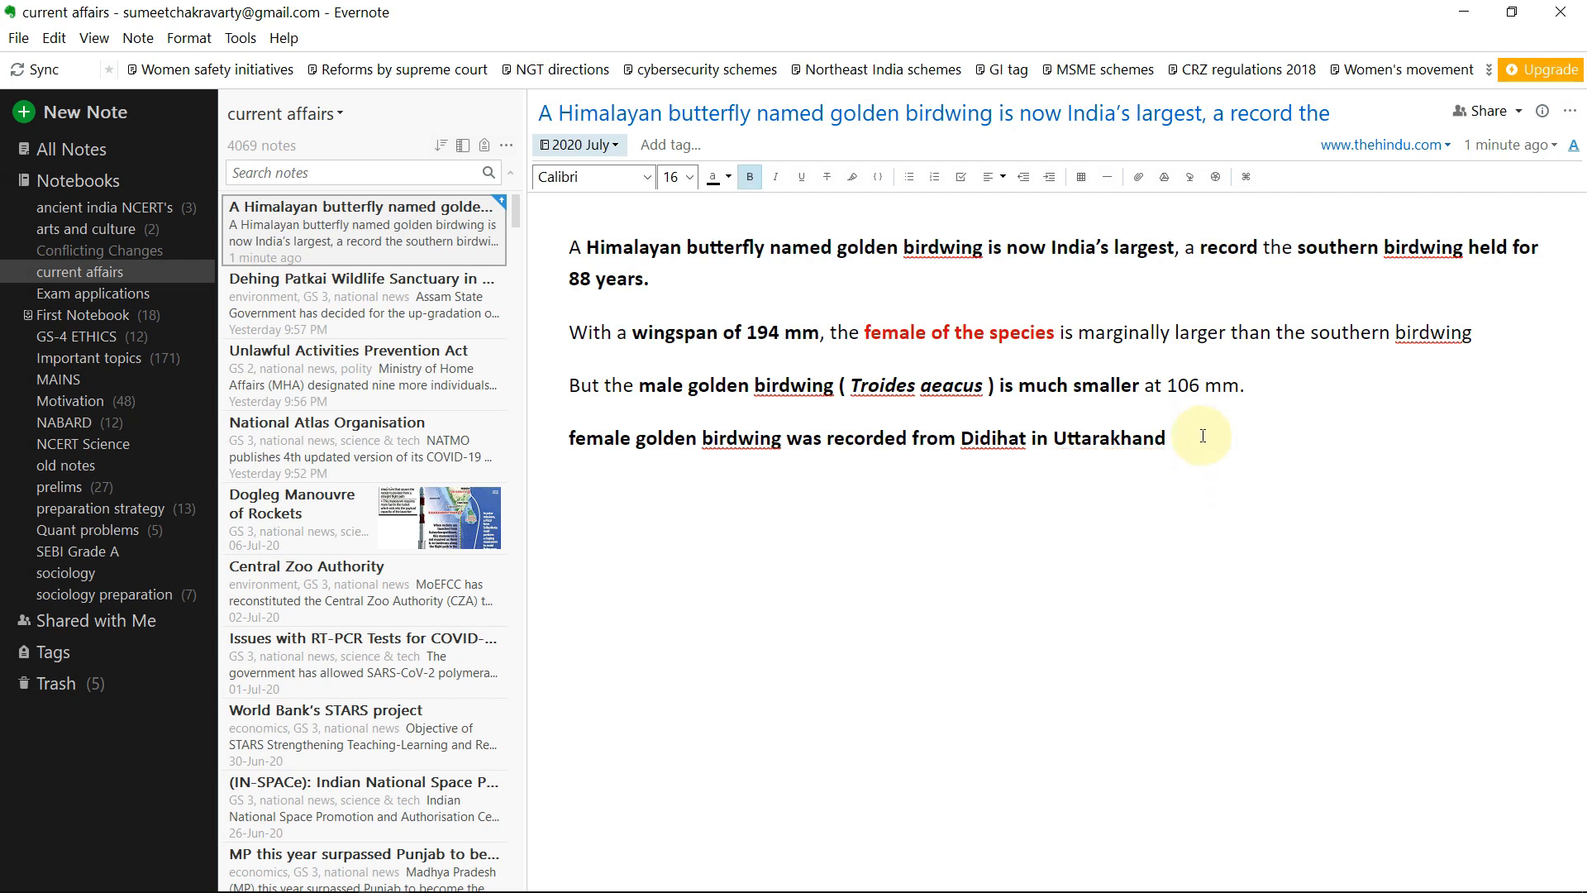
Step: Turn the four remaining paragraphs into a bulleted list and simplify their formatting to remove the extra spacing
{"action": "left_click_drag", "start_coordinate": [1200, 429], "coordinate": [370, 207]}
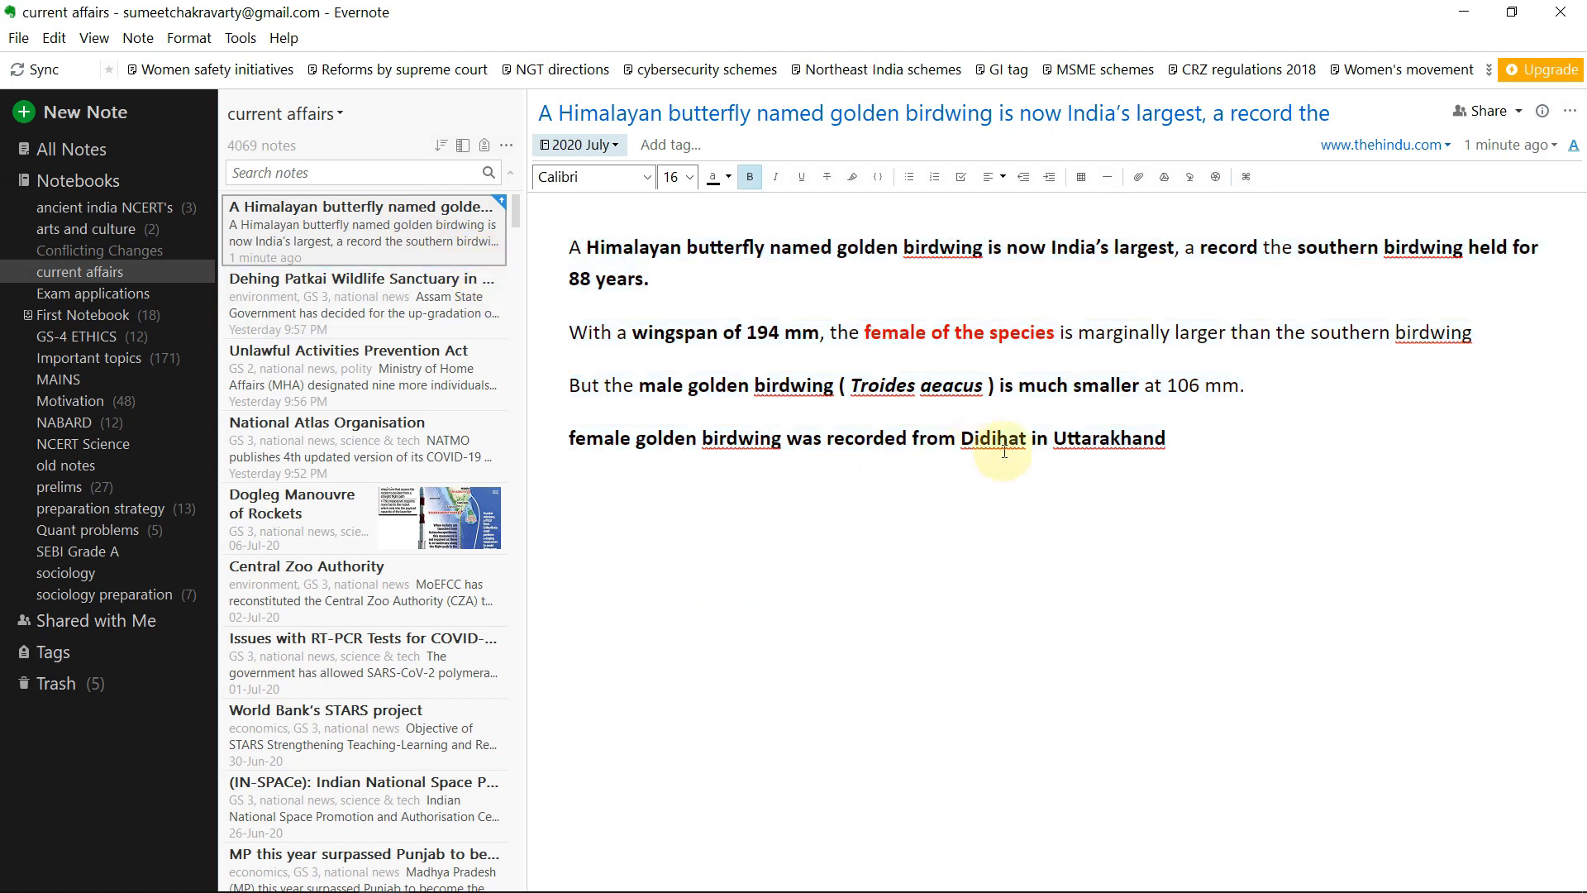
{"action": "left_click", "coordinate": [910, 178]}
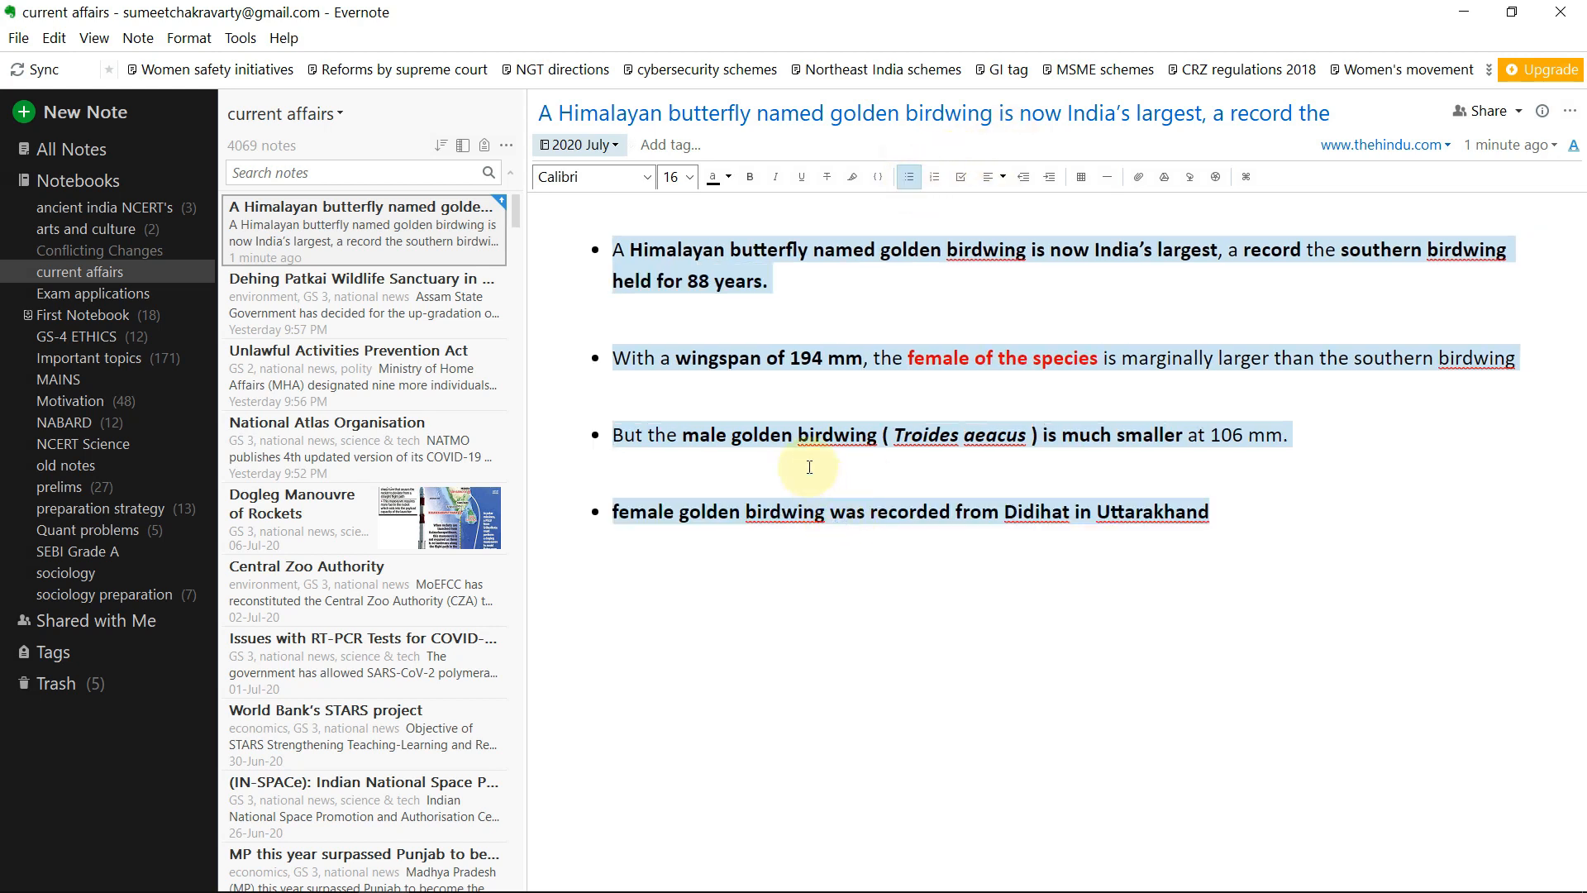
{"action": "key", "text": "ctrl+shift+space"}
Step: Color the bold phrase "female of the species" red in the second bullet
{"action": "left_click_drag", "start_coordinate": [909, 293], "coordinate": [1072, 286]}
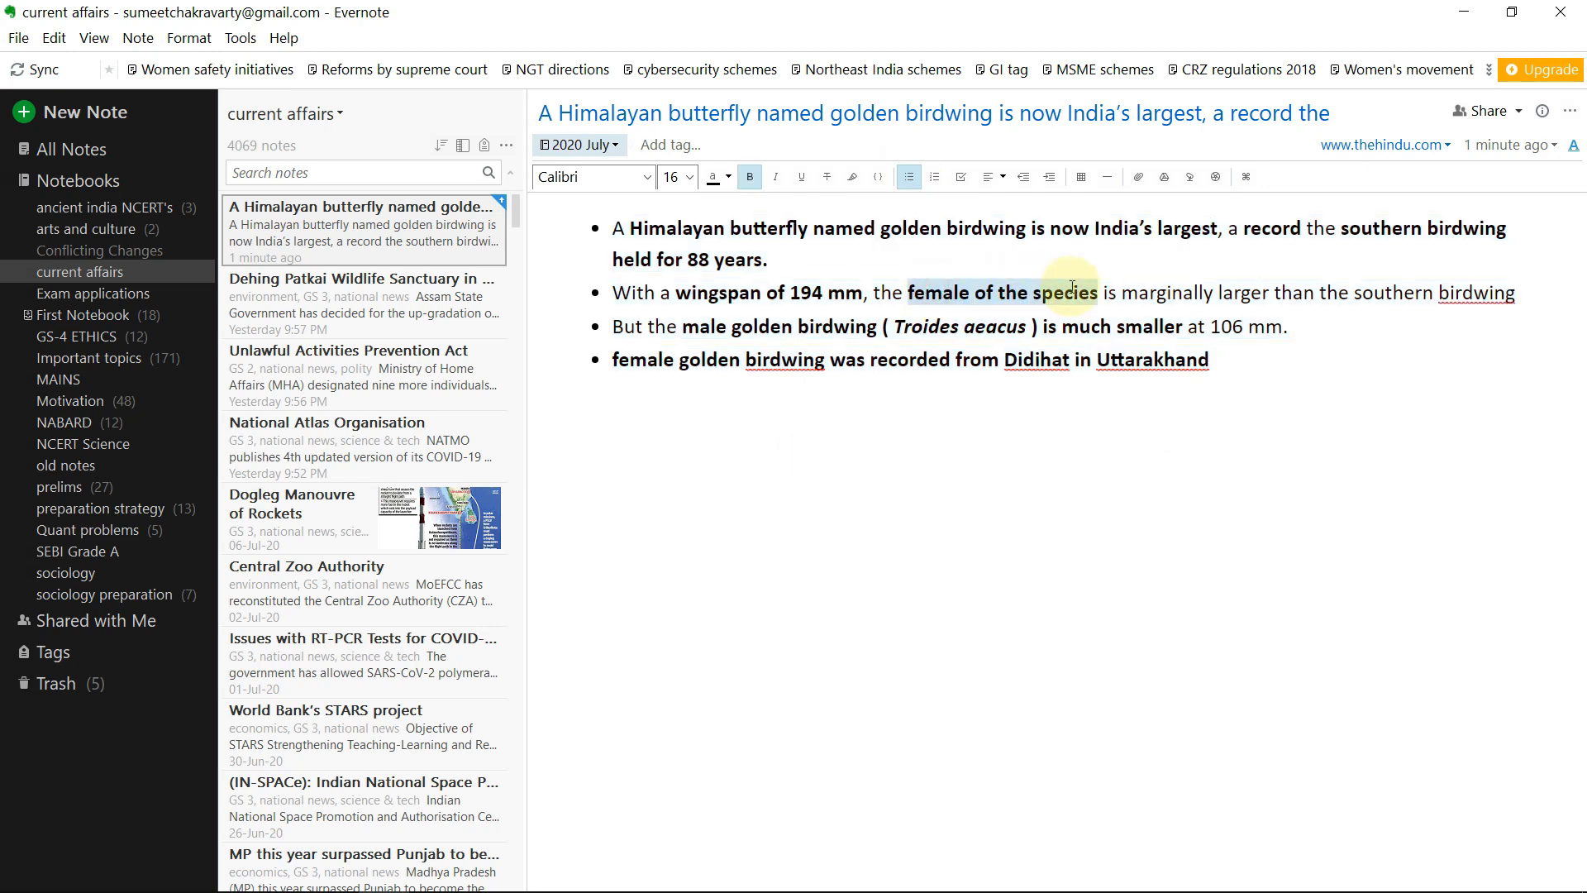
{"action": "left_click", "coordinate": [722, 182]}
{"action": "left_click", "coordinate": [838, 292]}
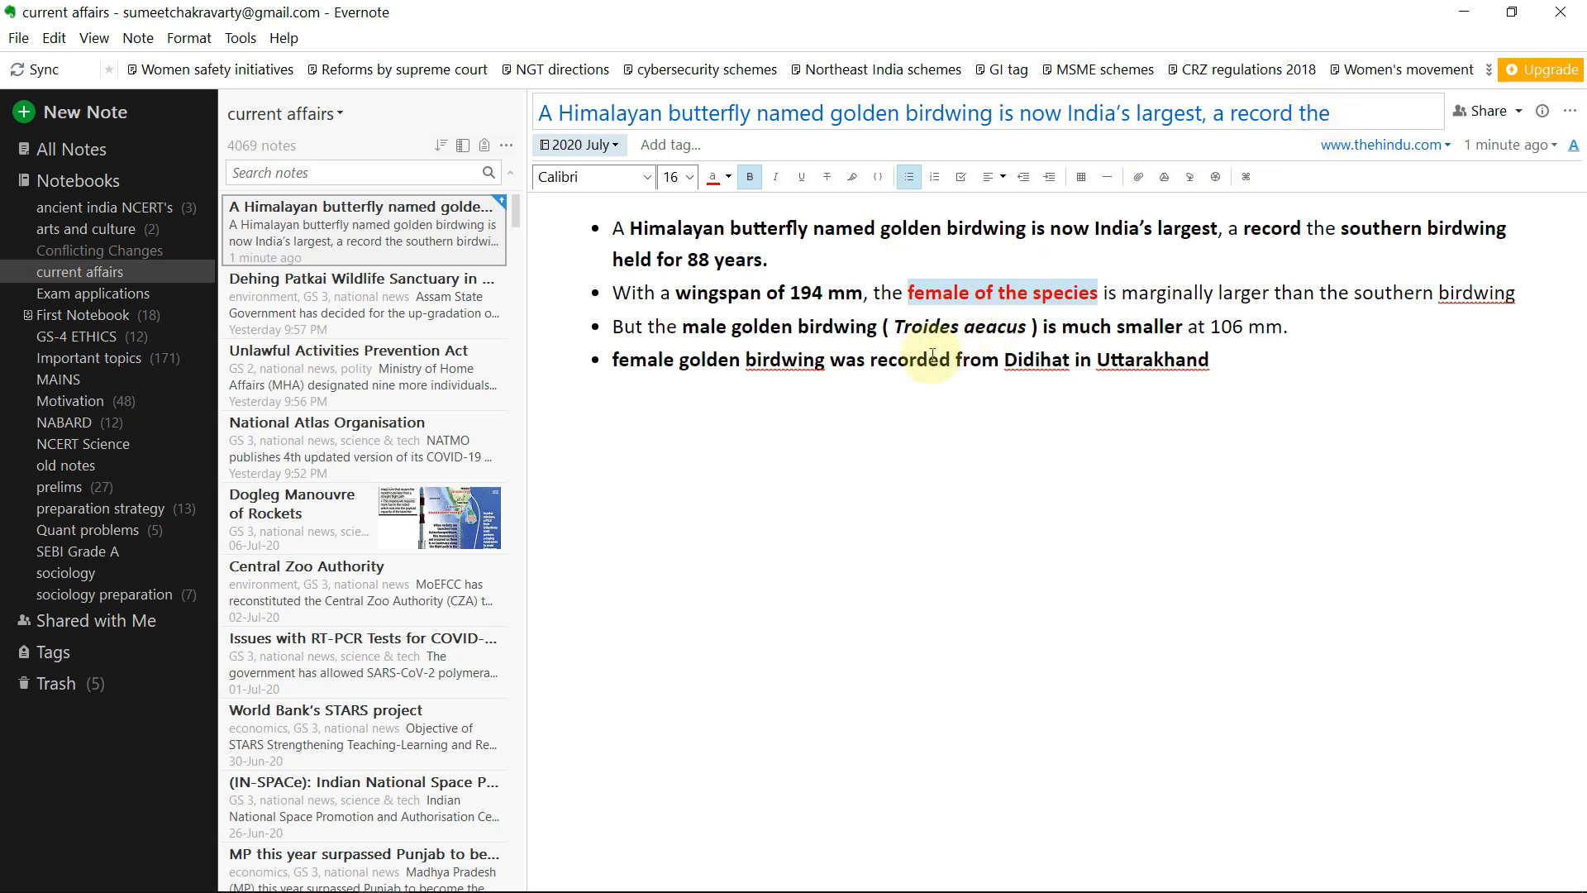
Step: Retitle the note "Golden Birdwing is India's Largest Butterfly" and tag it GS 3, environment and national news
{"action": "triple_click", "coordinate": [1158, 110]}
{"action": "type", "text": "Golden Birdwing is India's Largest Butterfly"}
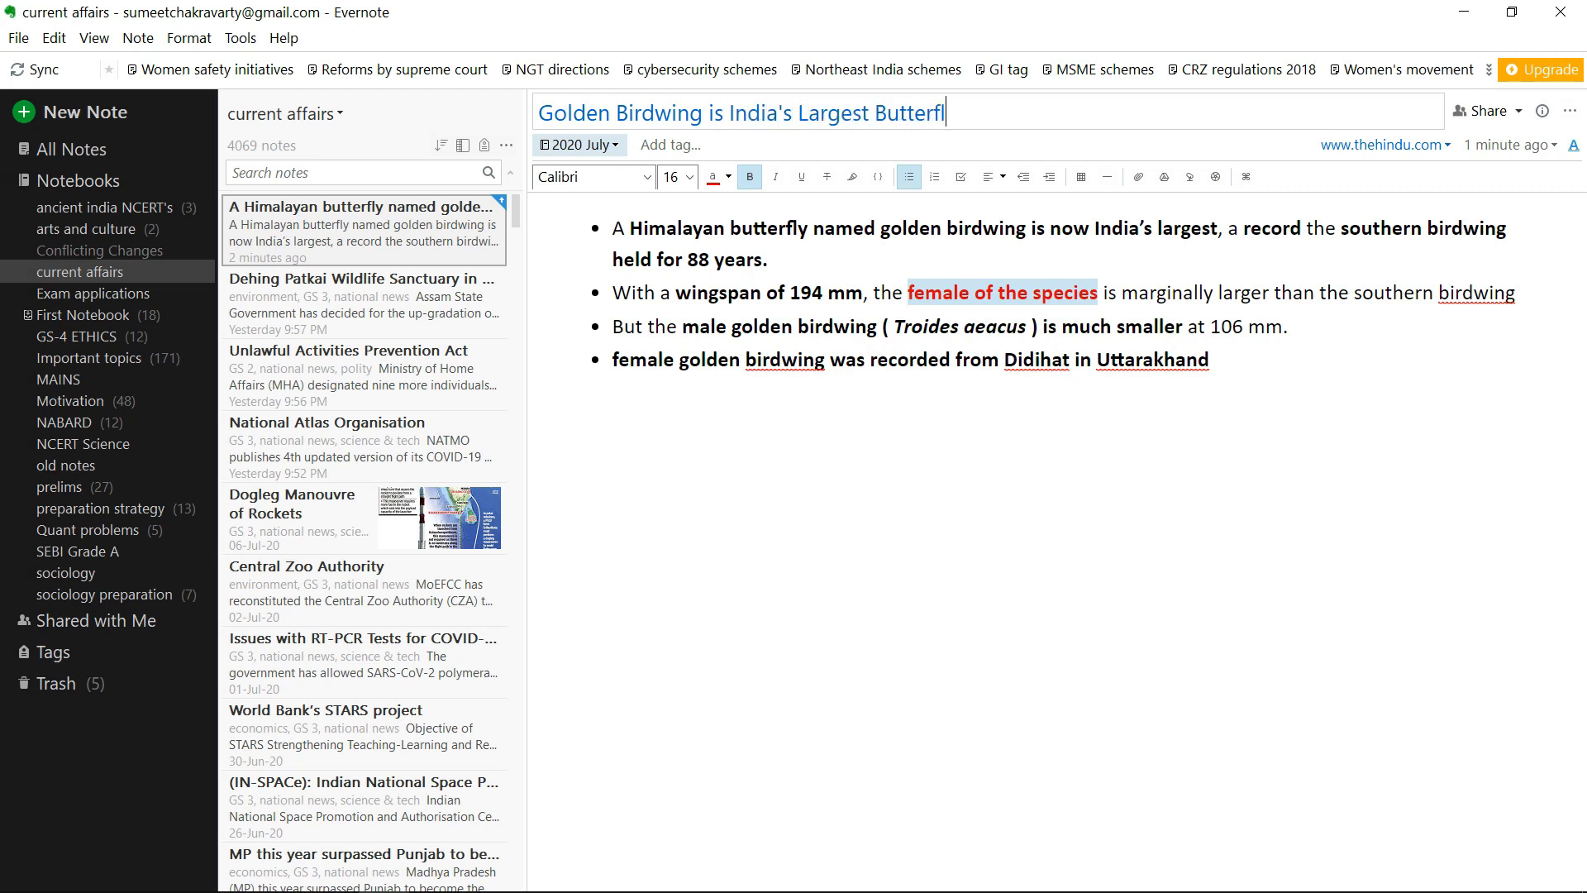
{"action": "left_click", "coordinate": [678, 147]}
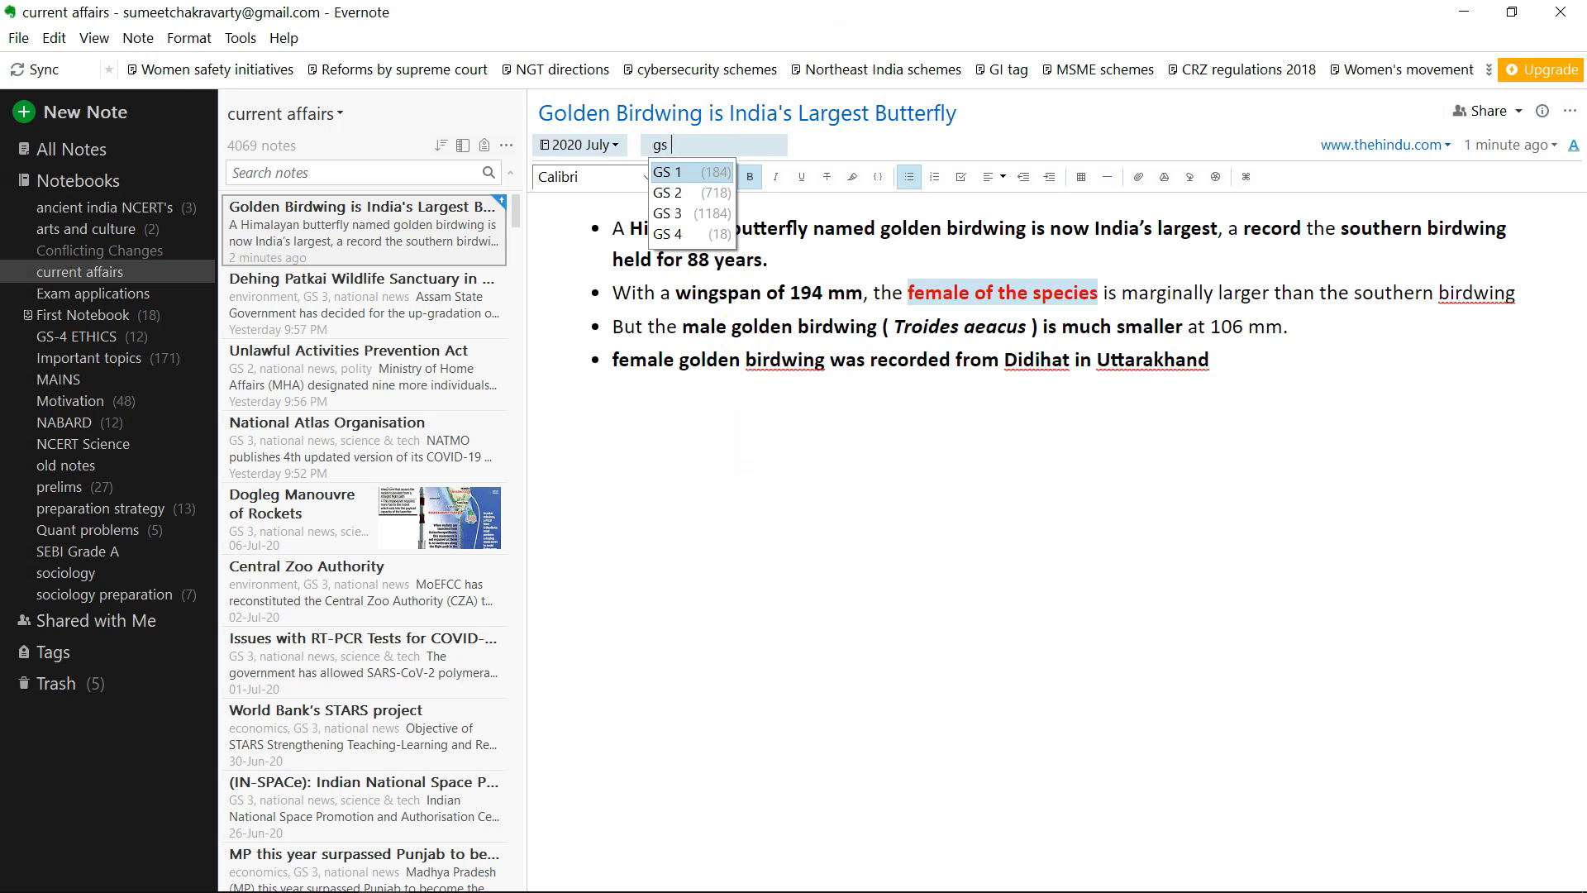
{"action": "key", "text": "Down"}
{"action": "key", "text": "Down"}
{"action": "key", "text": "Return"}
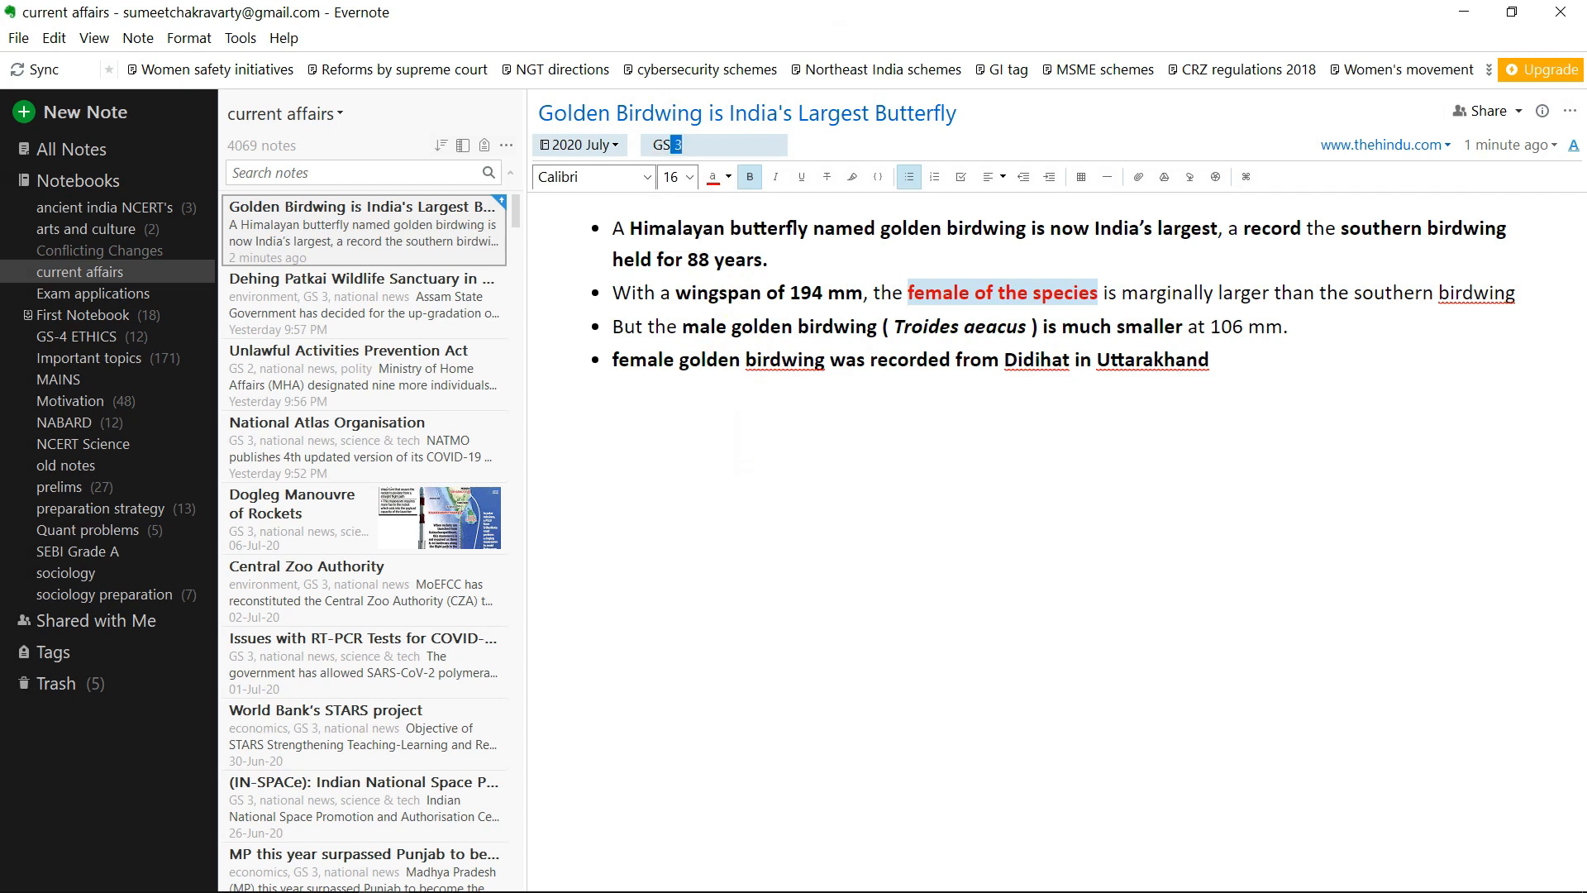
{"action": "key", "text": "Return"}
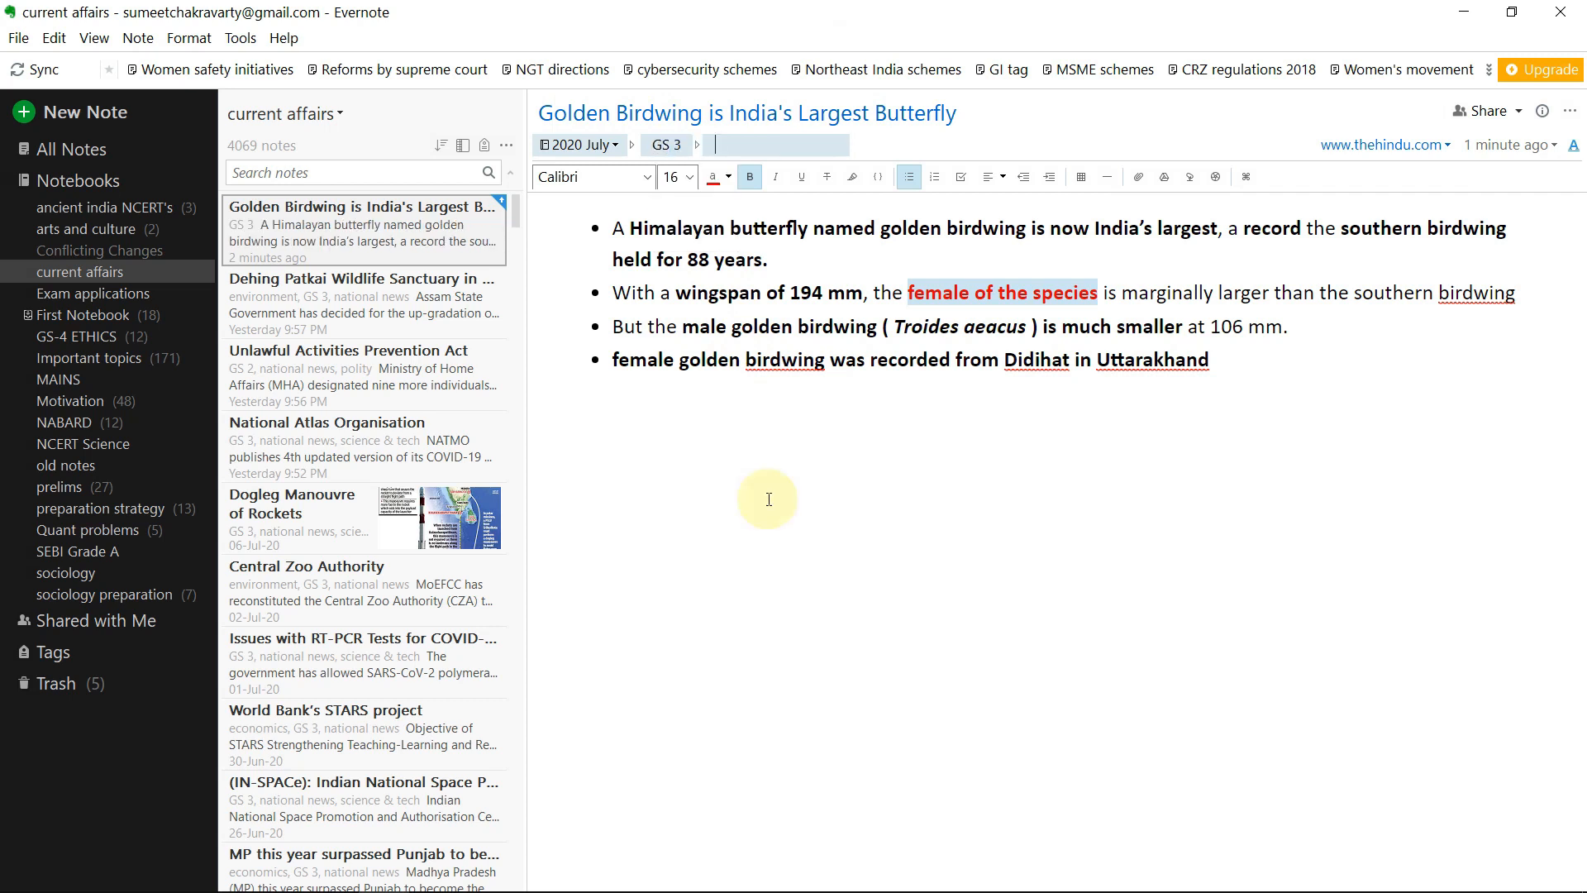
{"action": "type", "text": "environment"}
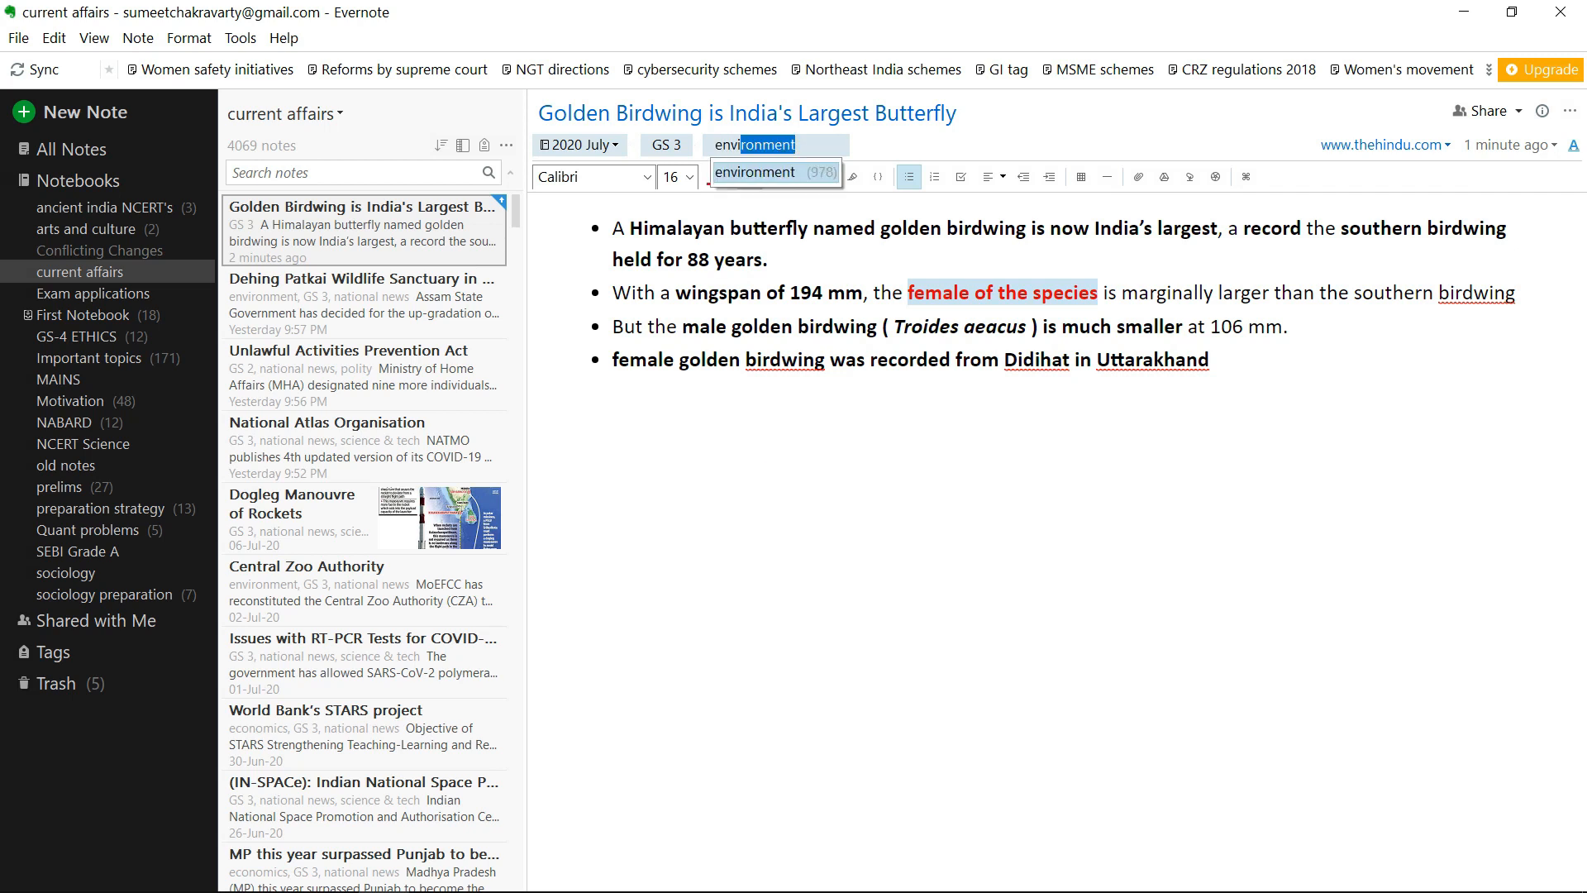
{"action": "key", "text": "Return"}
{"action": "type", "text": "nation"}
{"action": "key", "text": "Return"}
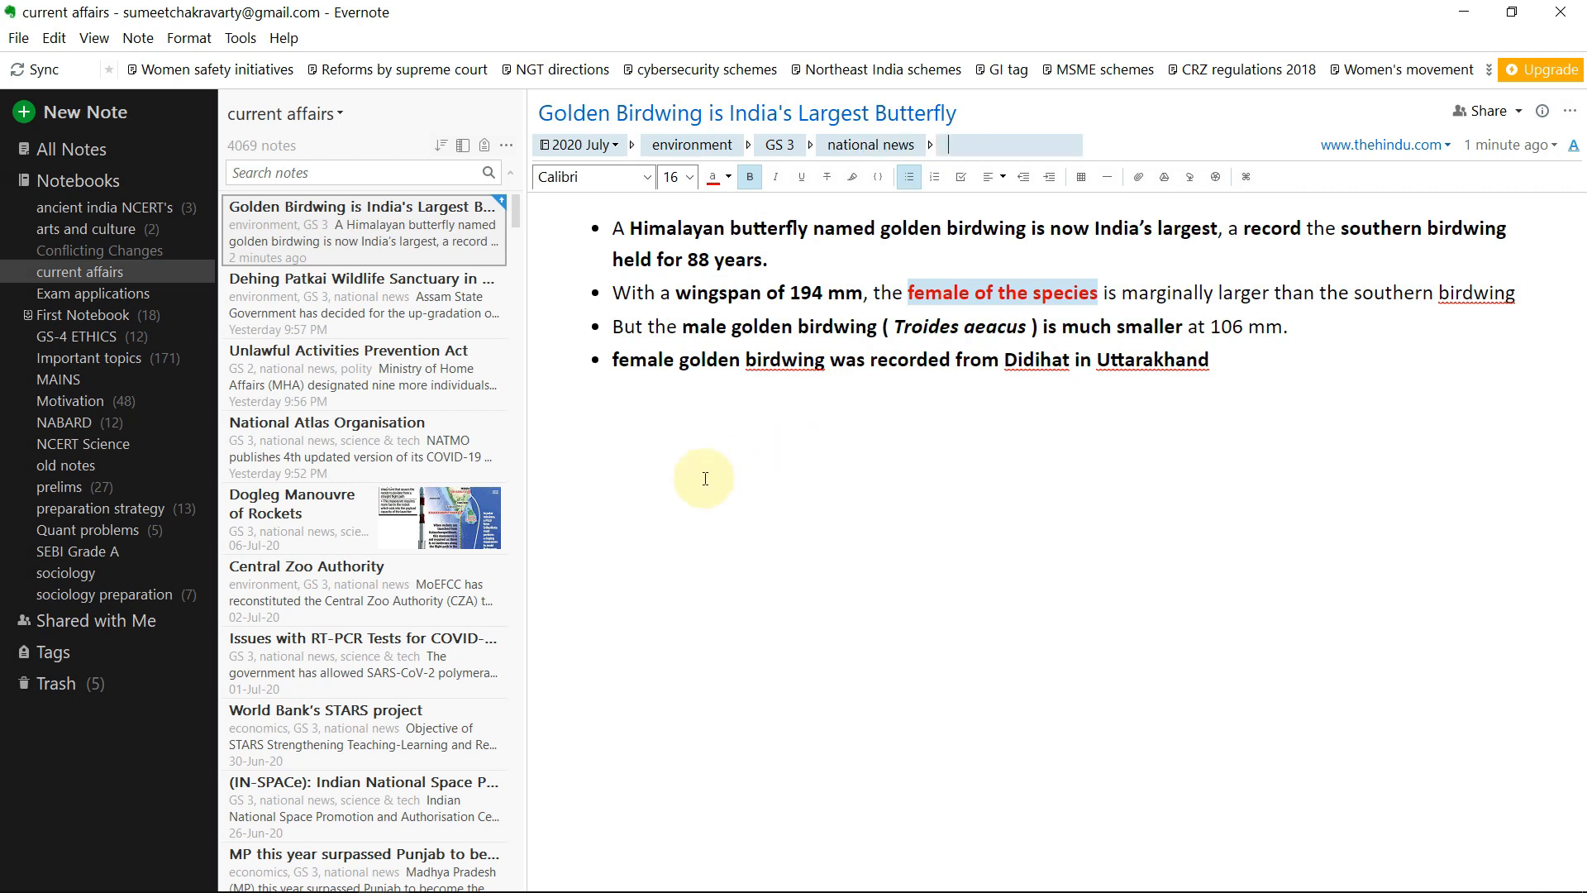
Step: View the Unlawful Activities Prevention Act note and return to the golden birdwing note
{"action": "left_click", "coordinate": [389, 369]}
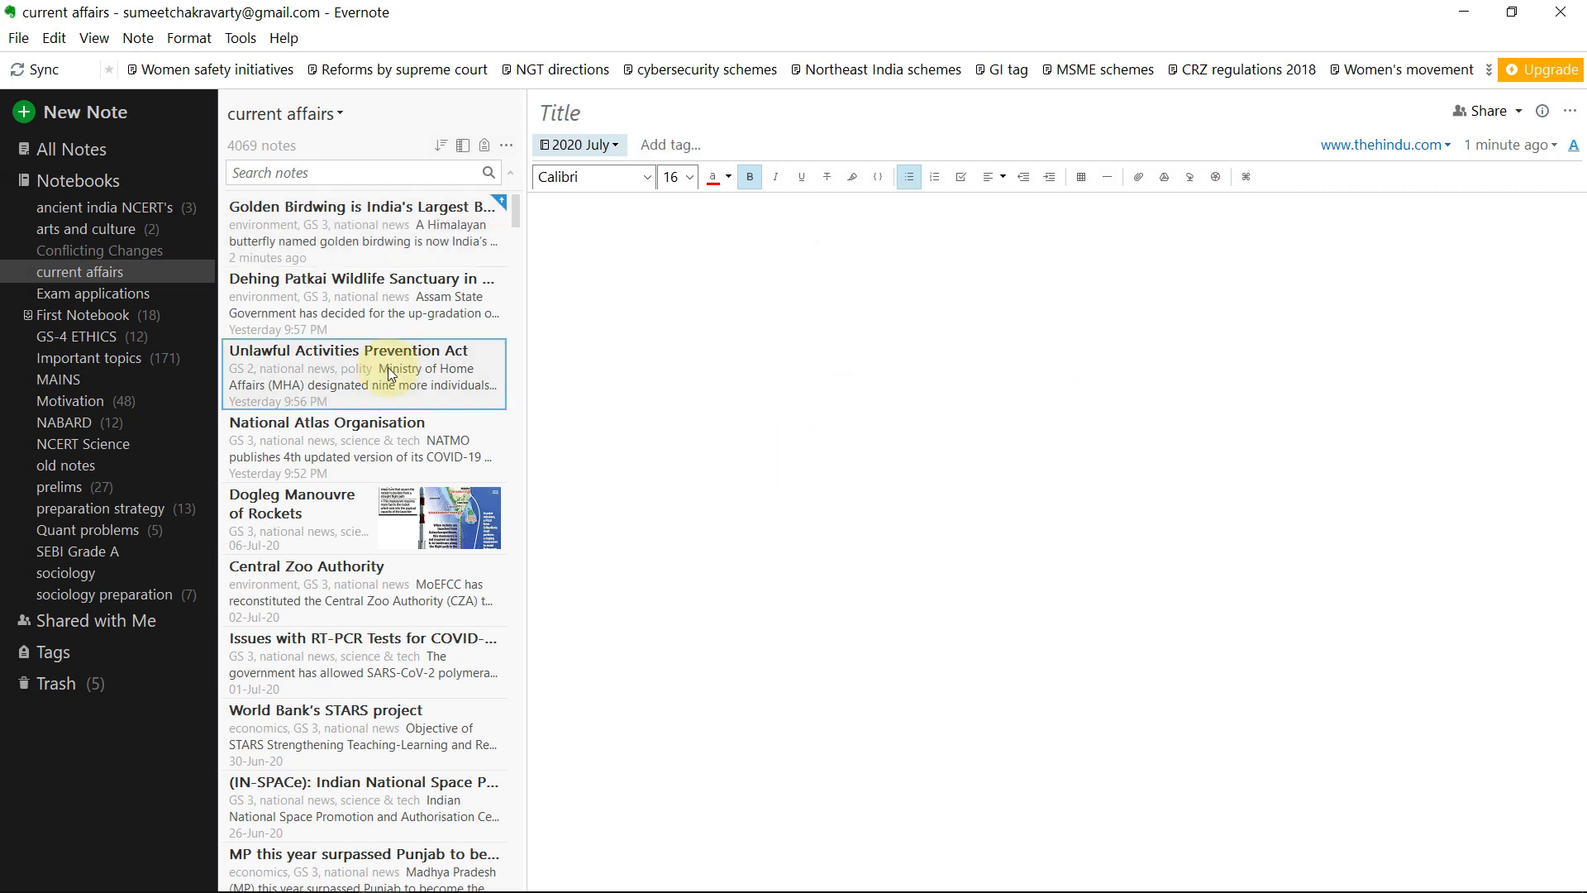
{"action": "scroll", "coordinate": [389, 369], "scroll_direction": "down", "scroll_amount": 10}
{"action": "scroll", "coordinate": [389, 367], "scroll_direction": "up", "scroll_amount": 10}
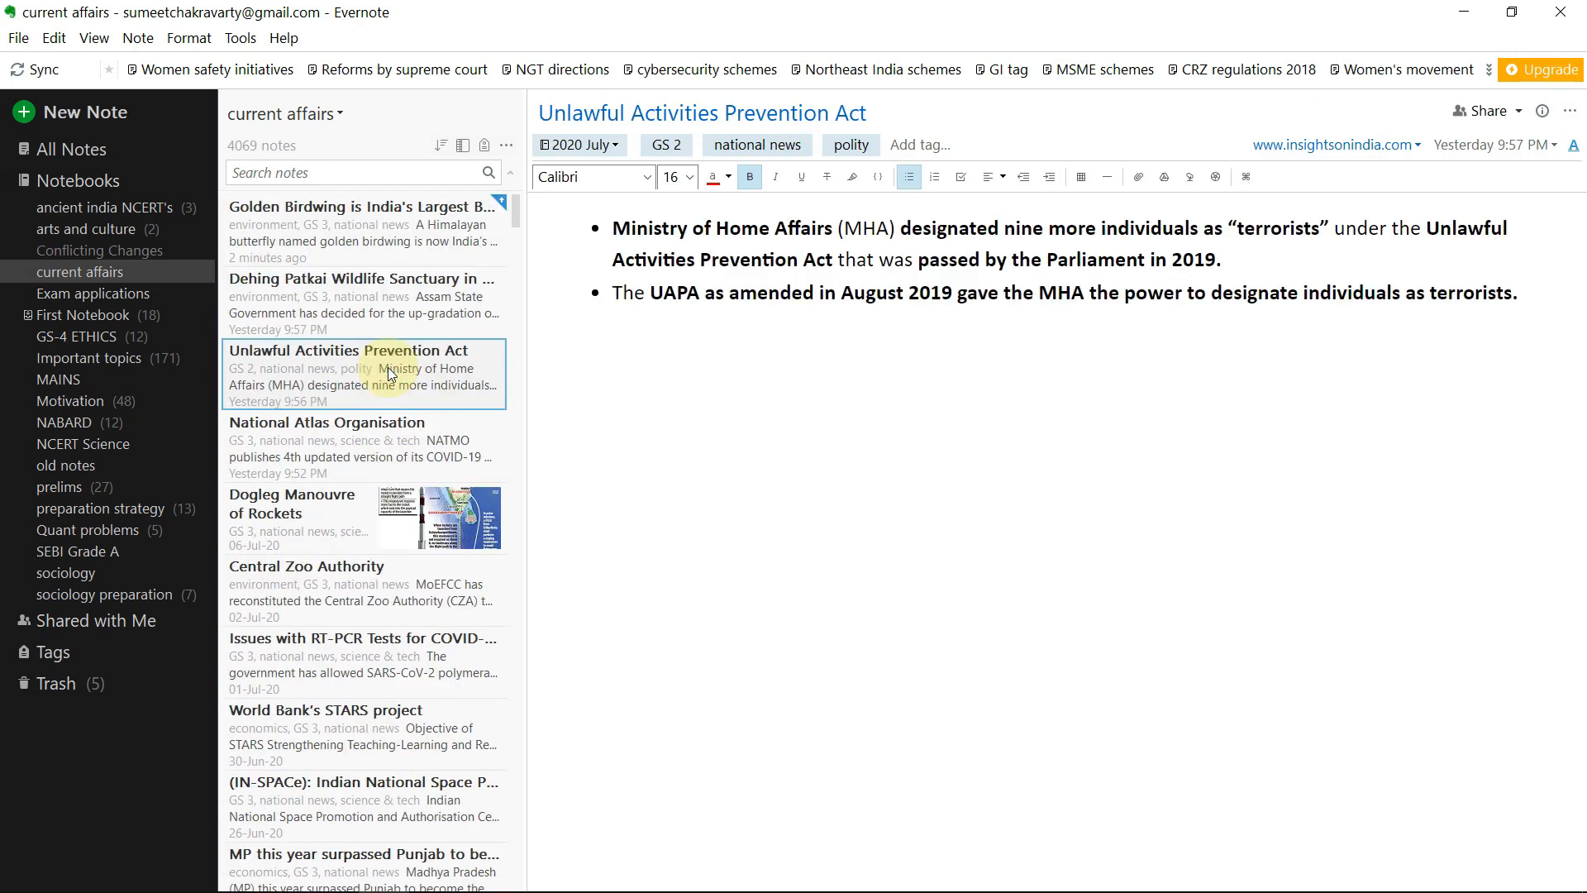
{"action": "left_click", "coordinate": [402, 259]}
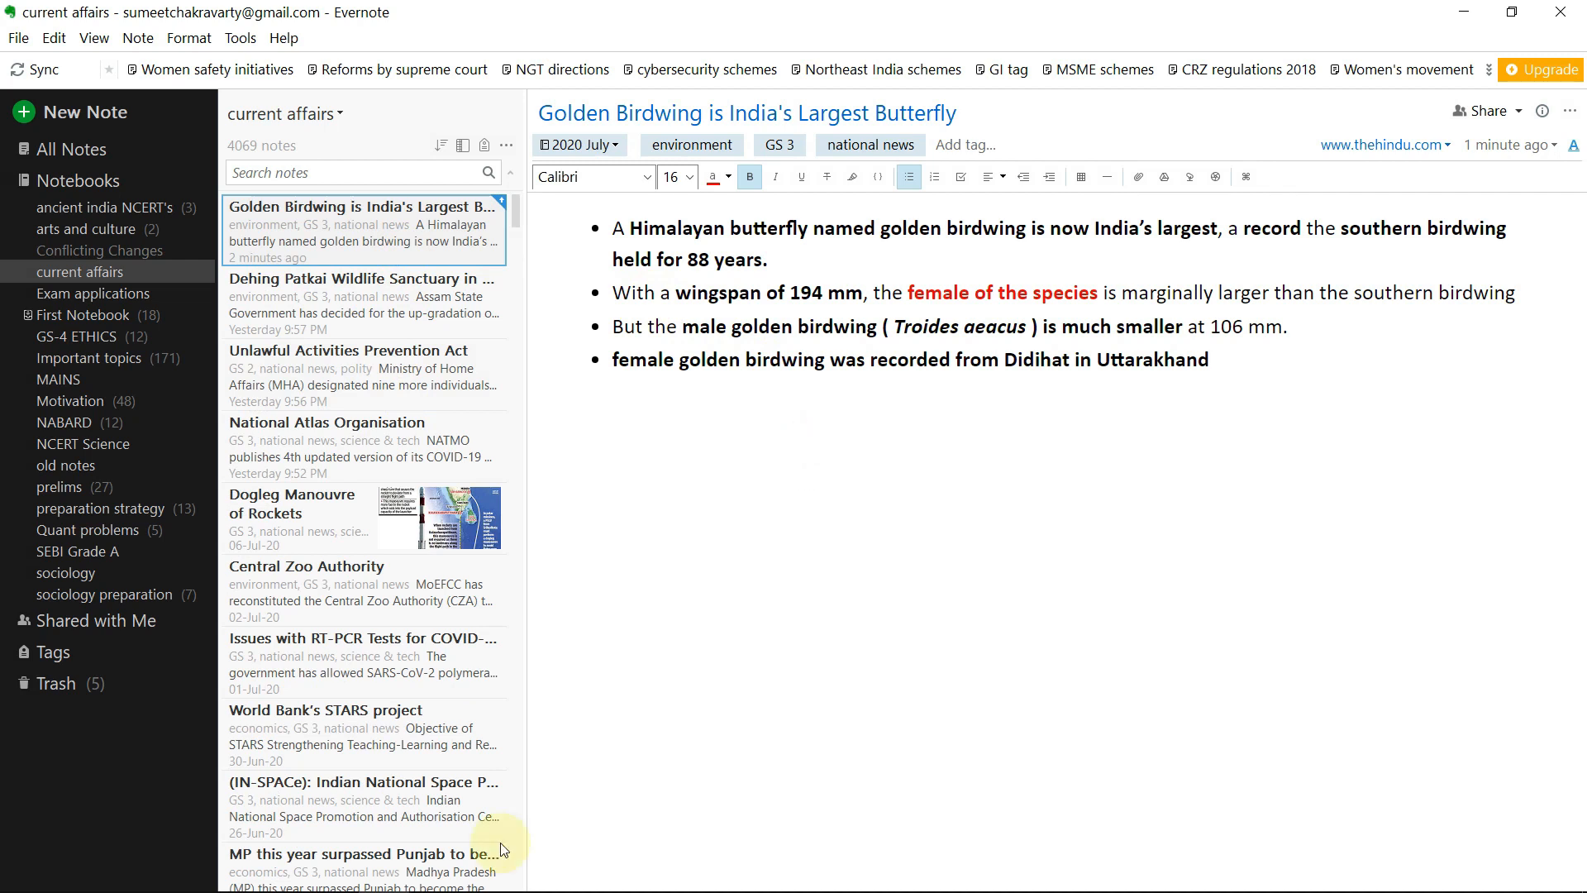
Step: Switch to Firefox and open the male golden birdwing photo from The Hindu article as a standalone image
{"action": "left_click", "coordinate": [331, 872]}
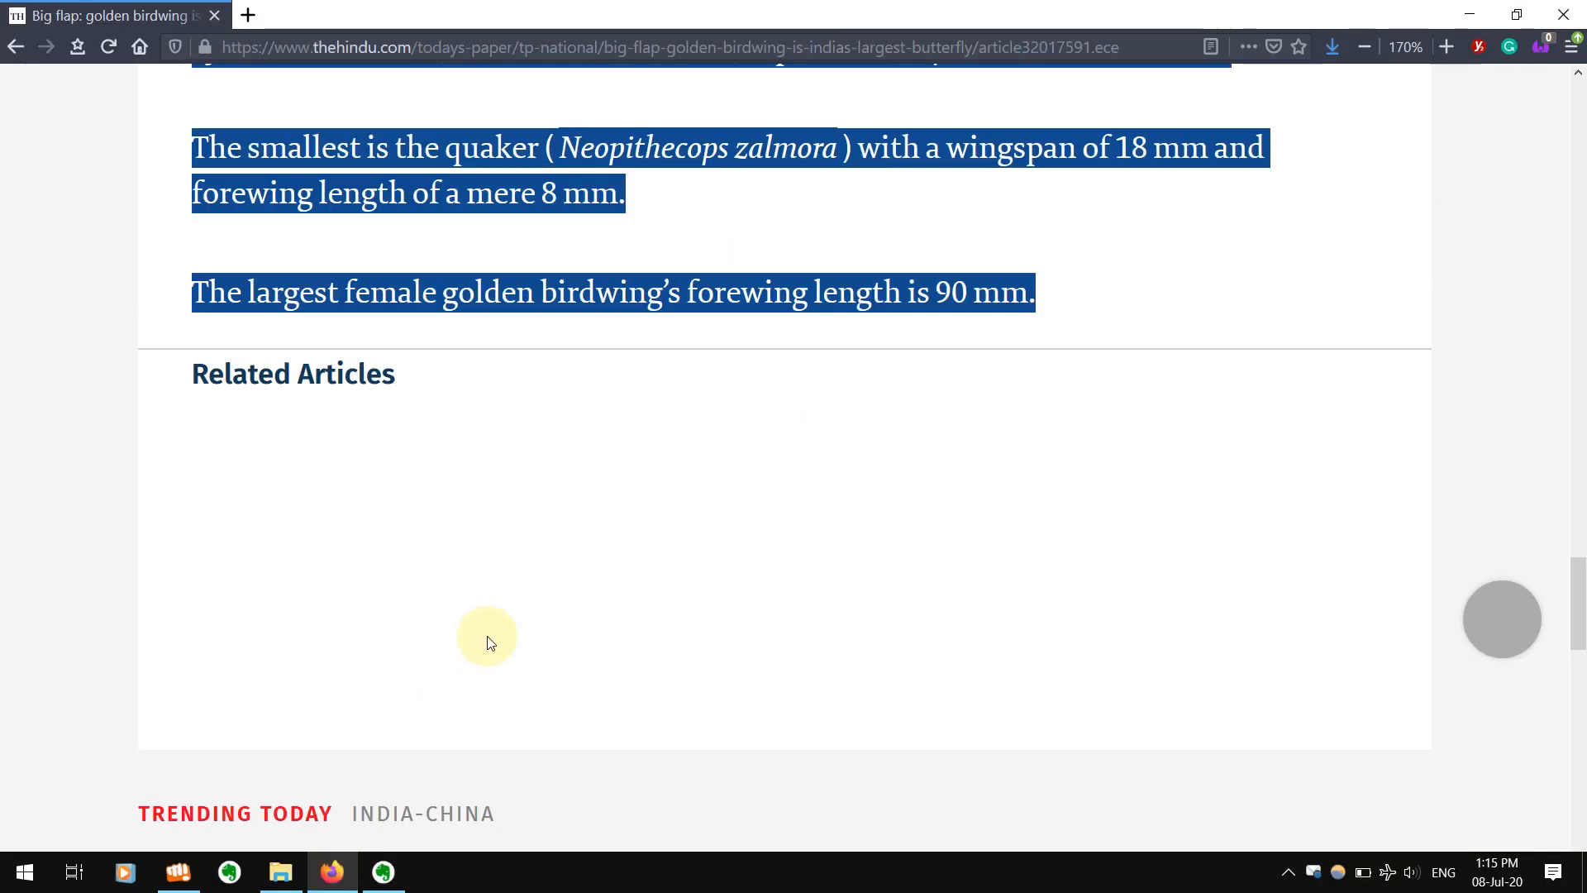
{"action": "left_click", "coordinate": [198, 536]}
{"action": "scroll", "coordinate": [198, 538], "scroll_direction": "up", "scroll_amount": 15}
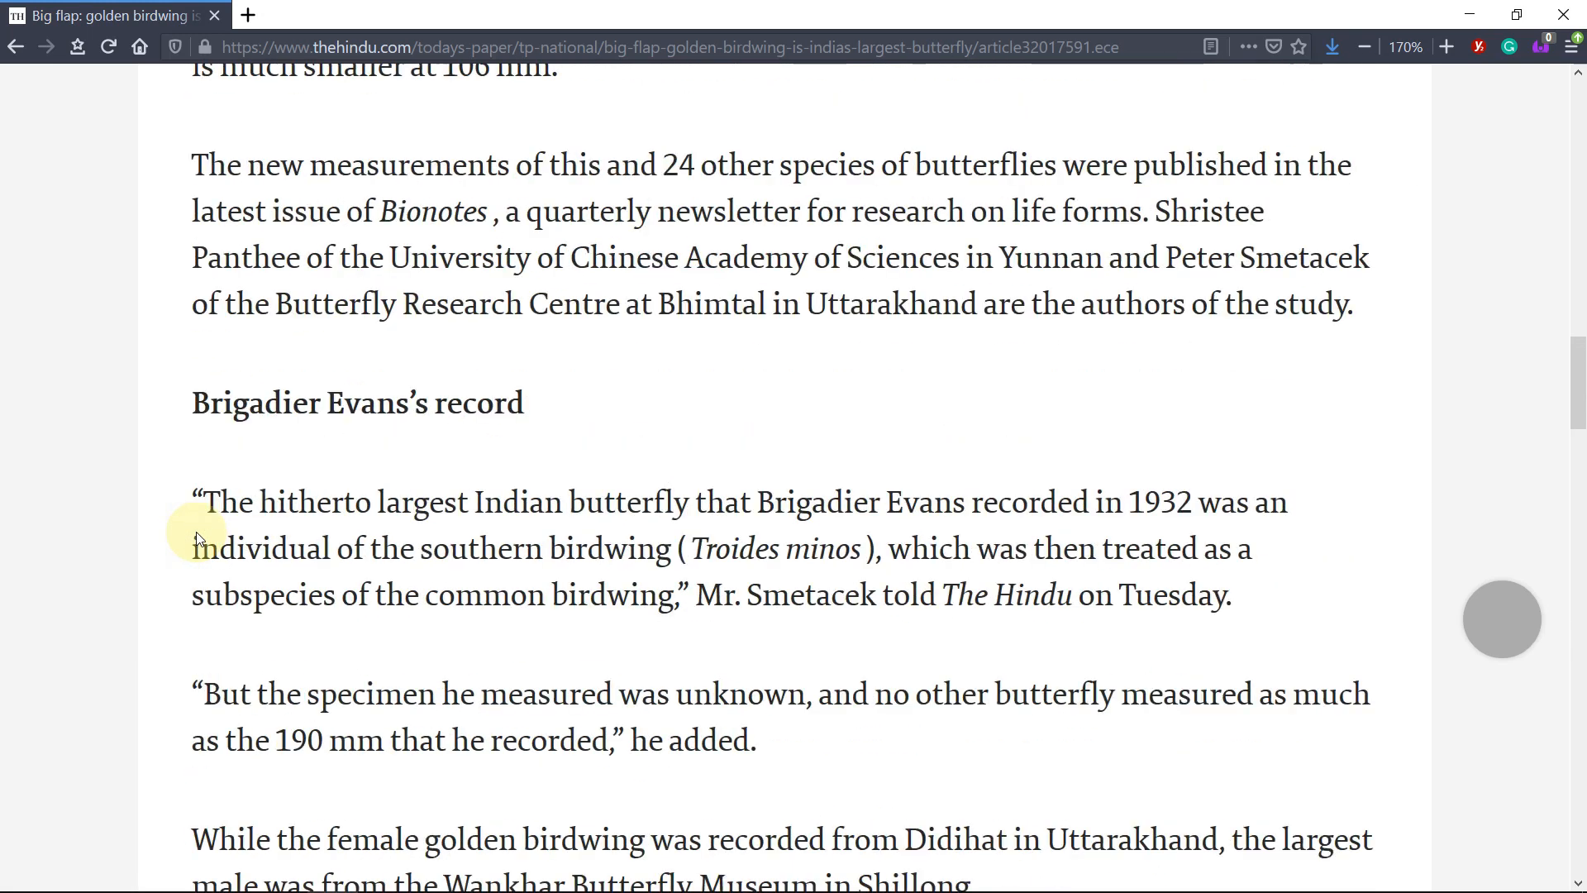
{"action": "scroll", "coordinate": [199, 538], "scroll_direction": "up", "scroll_amount": 20}
{"action": "scroll", "coordinate": [196, 534], "scroll_direction": "down", "scroll_amount": 5}
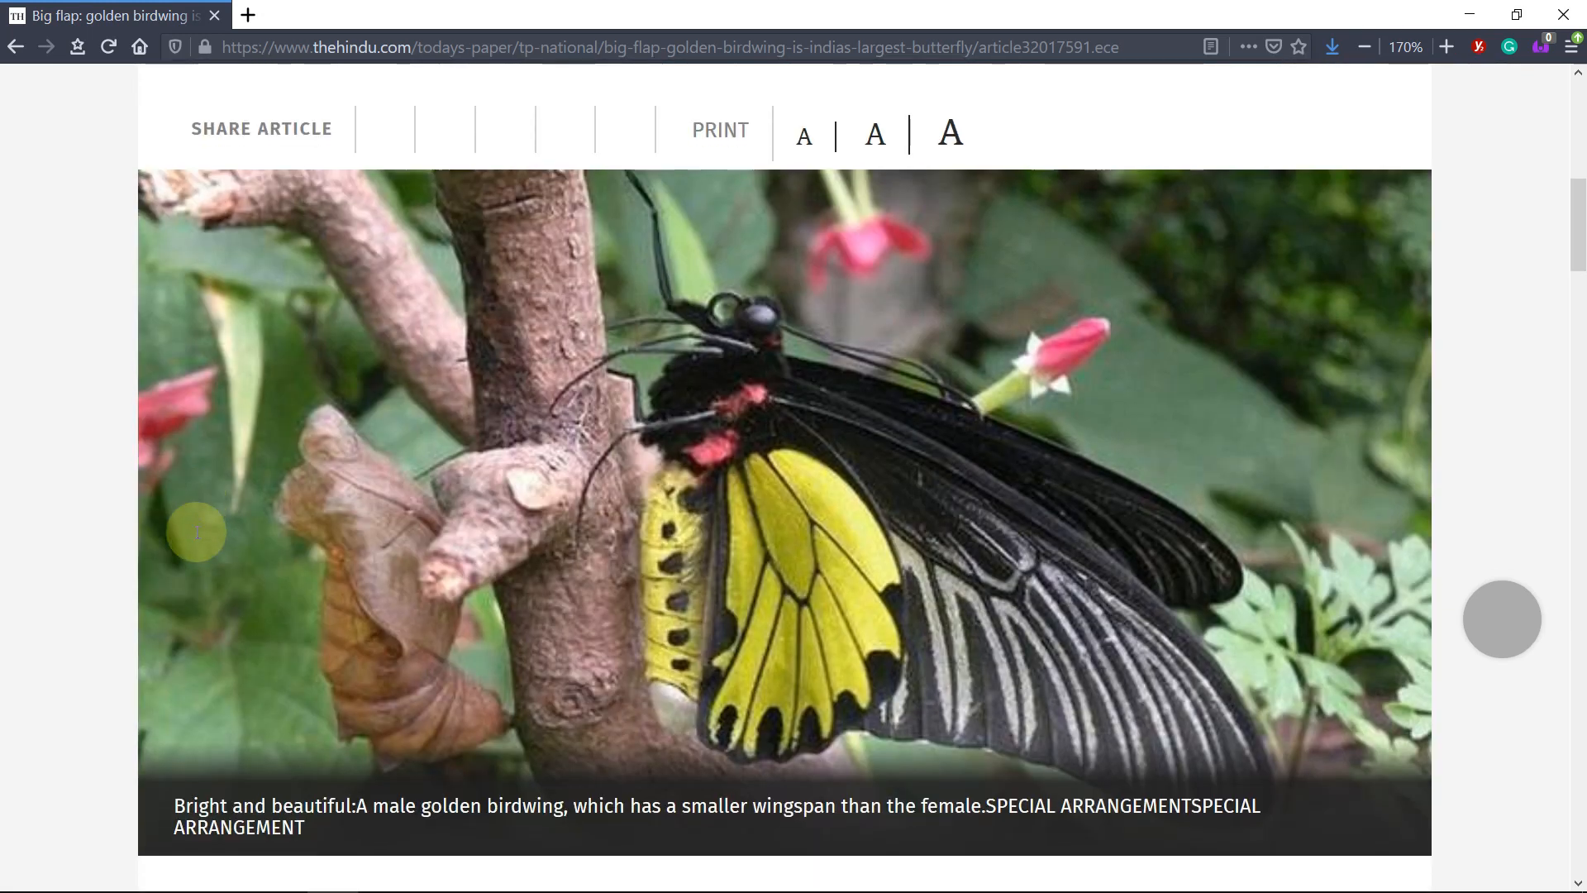
{"action": "right_click", "coordinate": [433, 485]}
{"action": "left_click", "coordinate": [458, 496]}
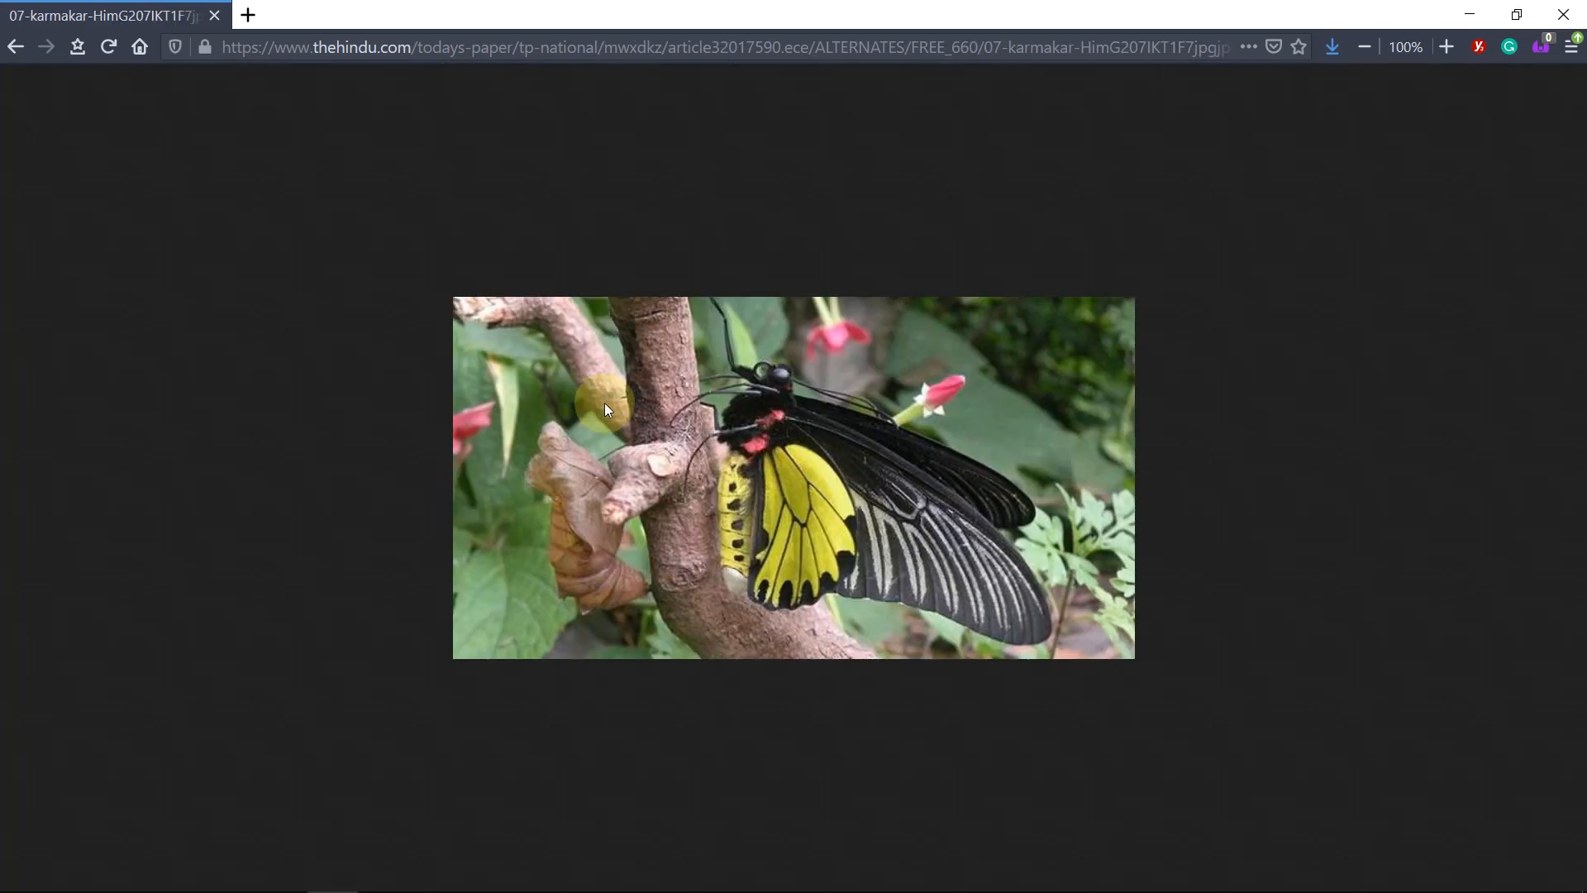
Step: Copy the butterfly image and paste it on a non-bulleted line below the last bullet of the Evernote note
{"action": "right_click", "coordinate": [606, 405]}
{"action": "left_click", "coordinate": [625, 416]}
{"action": "mouse_move", "coordinate": [471, 875]}
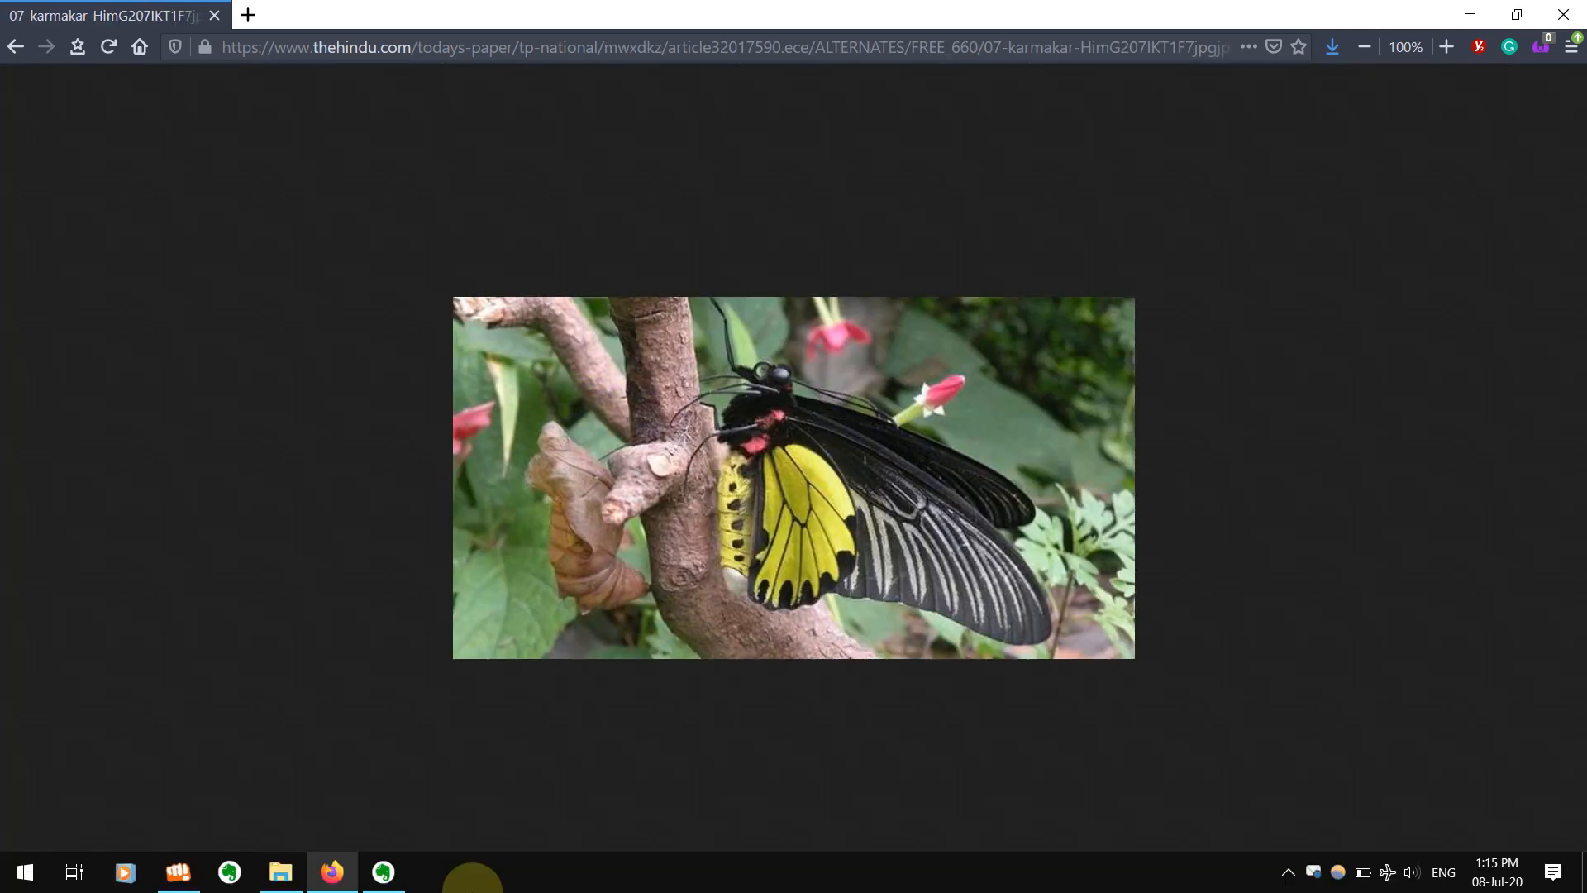
{"action": "left_click", "coordinate": [389, 872]}
{"action": "left_click", "coordinate": [1285, 348]}
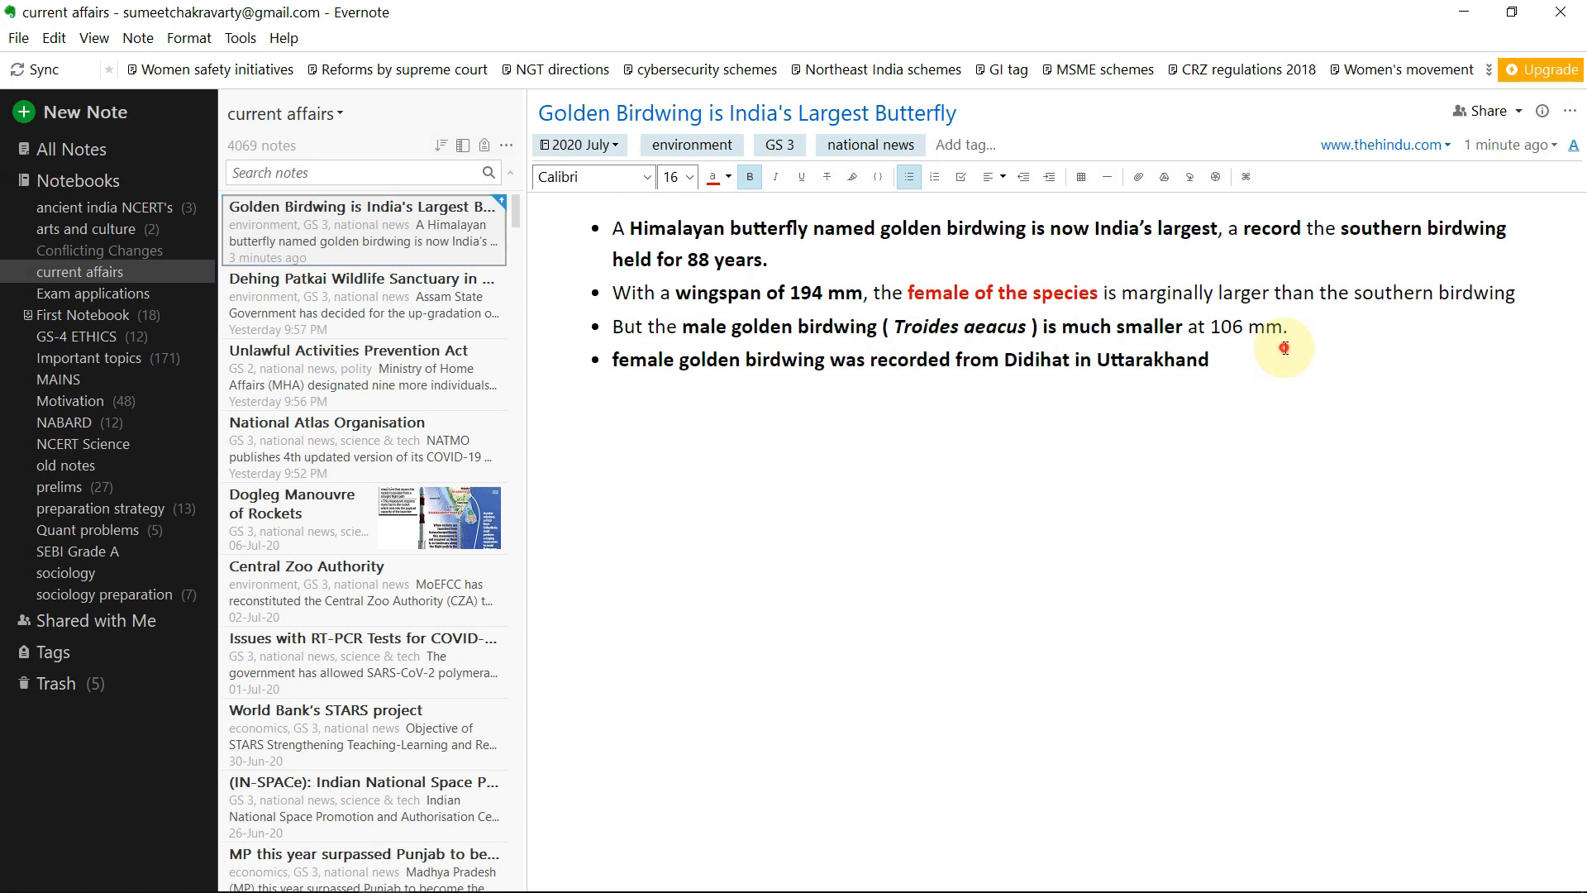
{"action": "key", "text": "Return"}
{"action": "key", "text": "Return"}
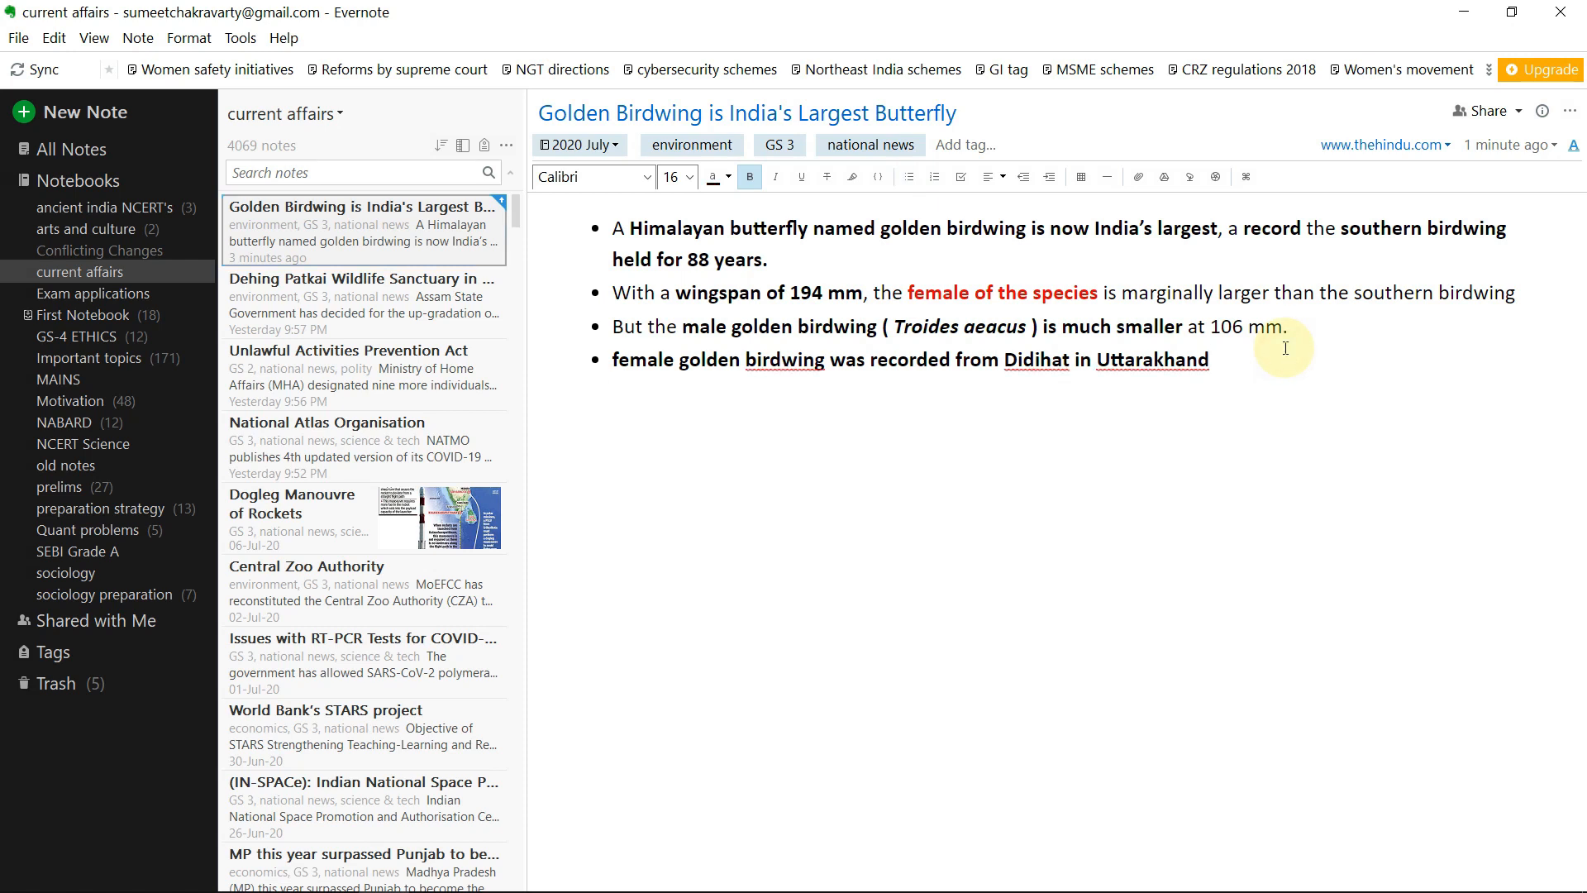
{"action": "key", "text": "ctrl+v"}
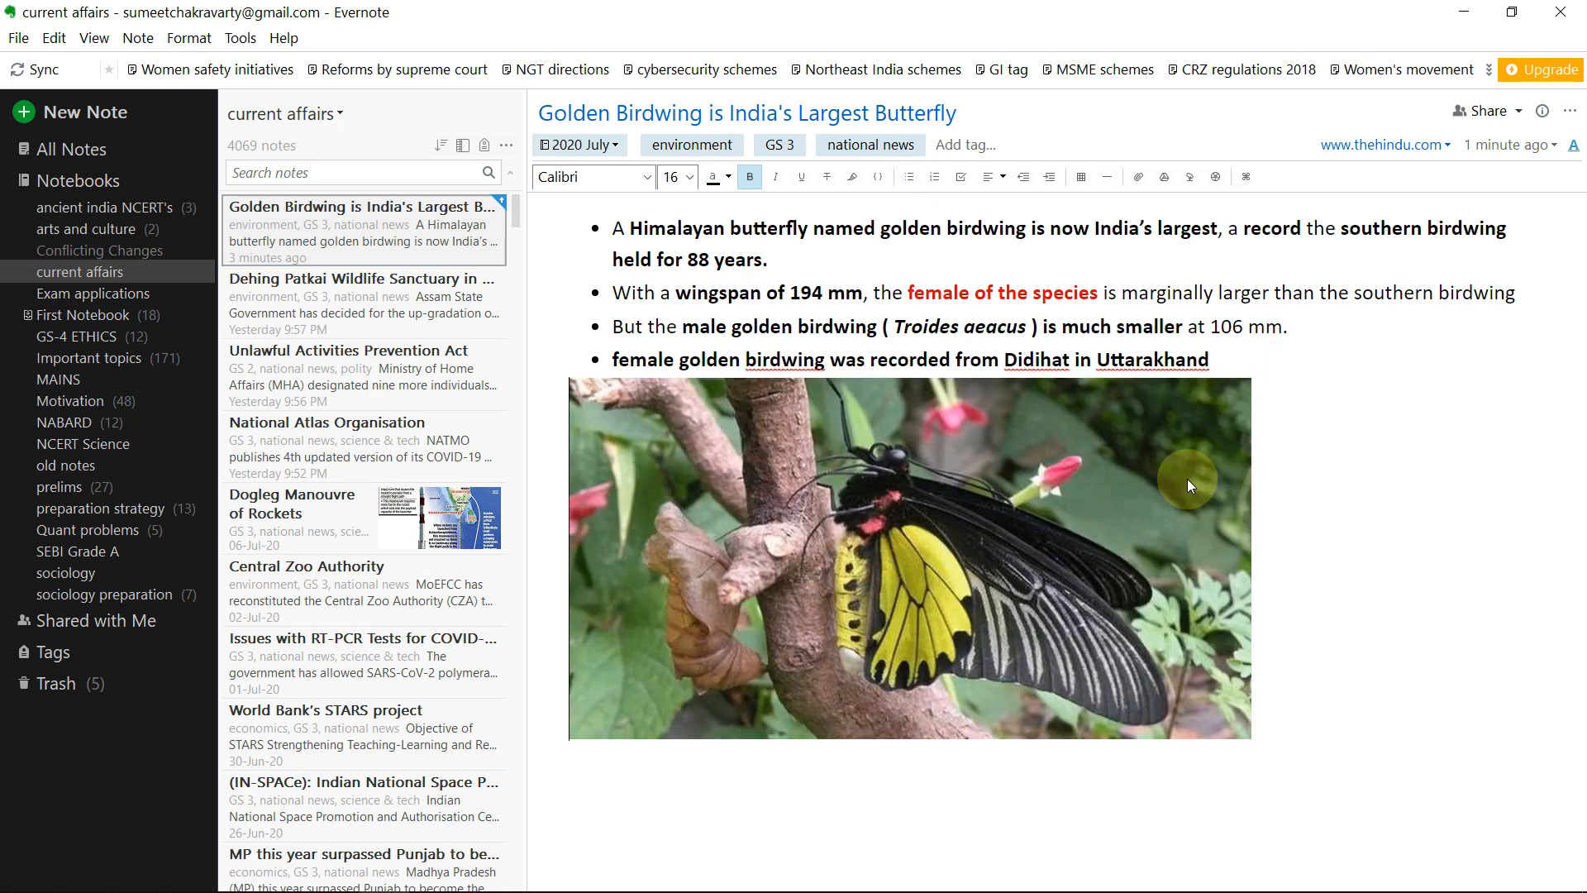
Step: Center the butterfly image in the note and shrink it proportionally to about three quarters of its size
{"action": "left_click", "coordinate": [1187, 479]}
{"action": "left_click", "coordinate": [1001, 177]}
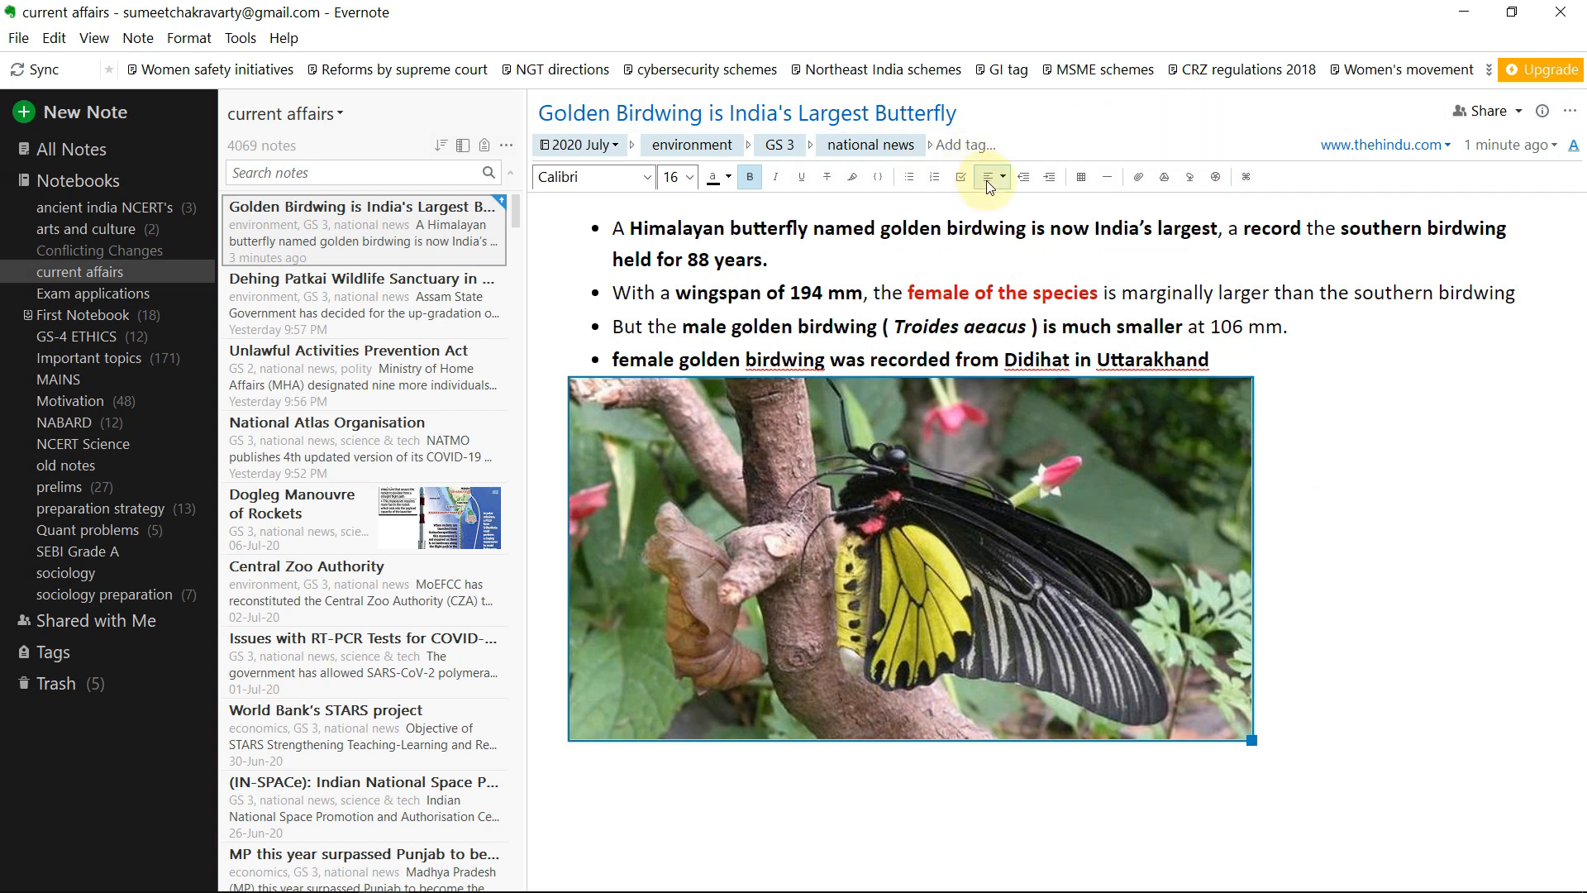
{"action": "left_click", "coordinate": [1000, 239]}
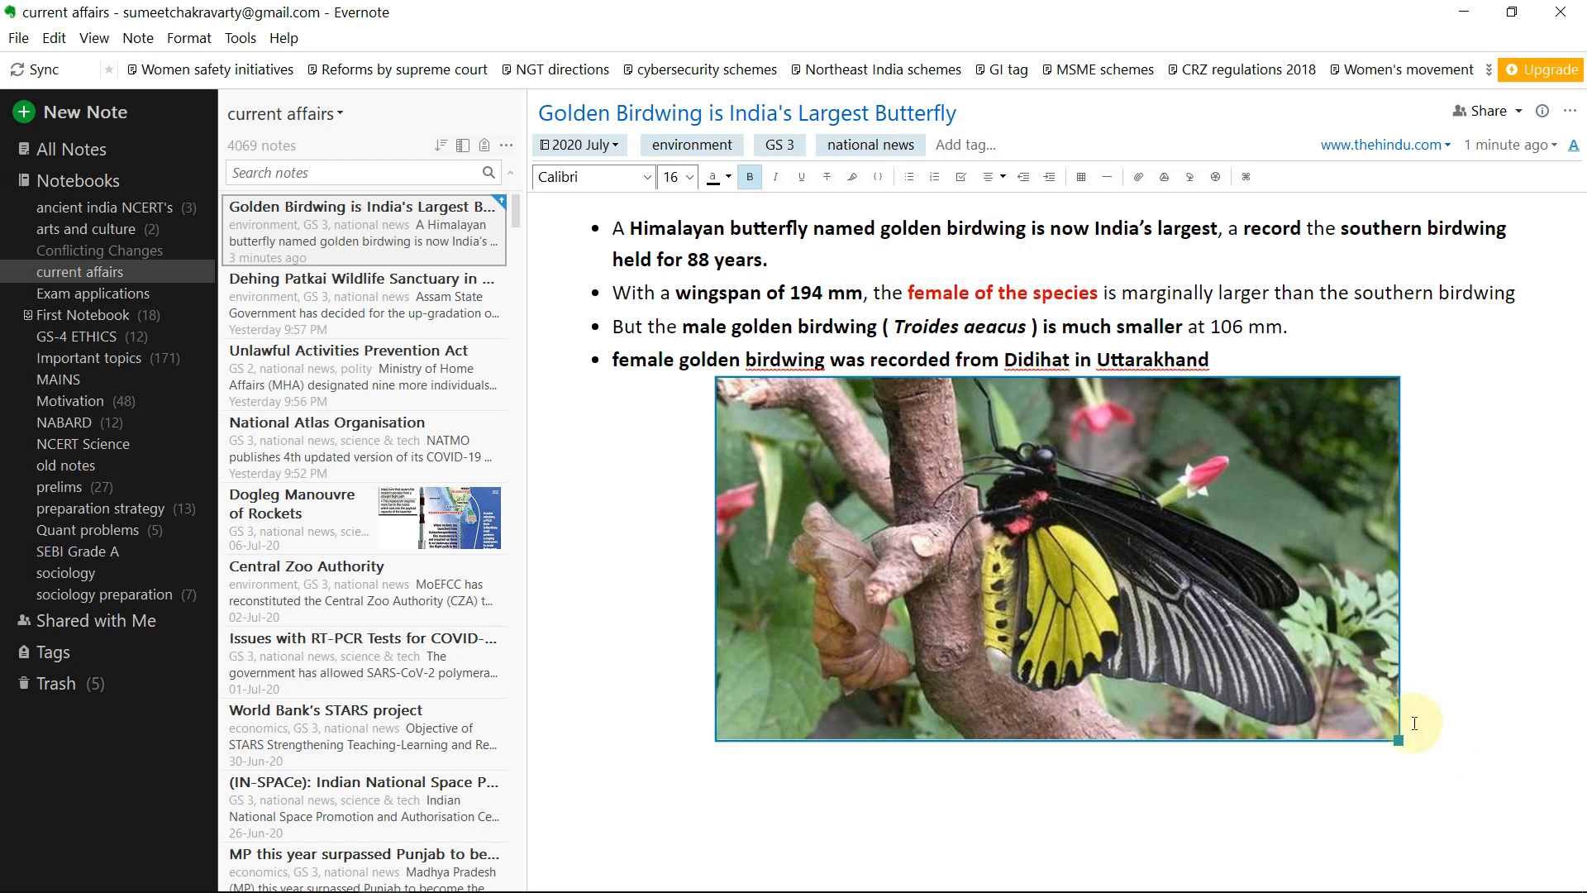
{"action": "left_click_drag", "start_coordinate": [1397, 742], "coordinate": [1230, 626]}
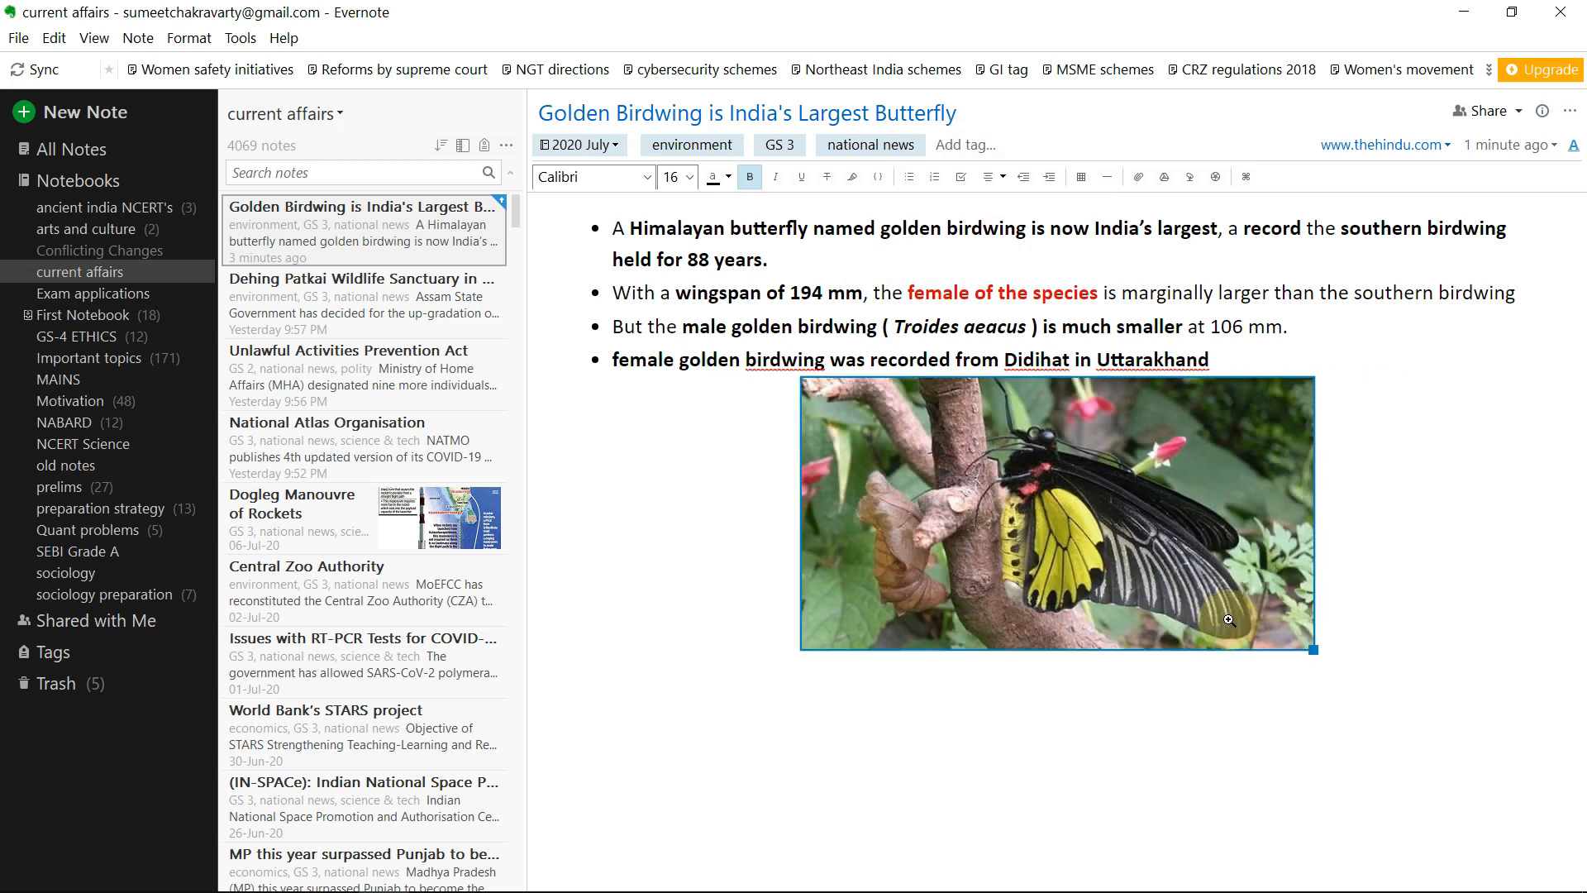
Step: Add a period after "Uttarakhand" at the end of the last bullet
{"action": "left_click", "coordinate": [1212, 361]}
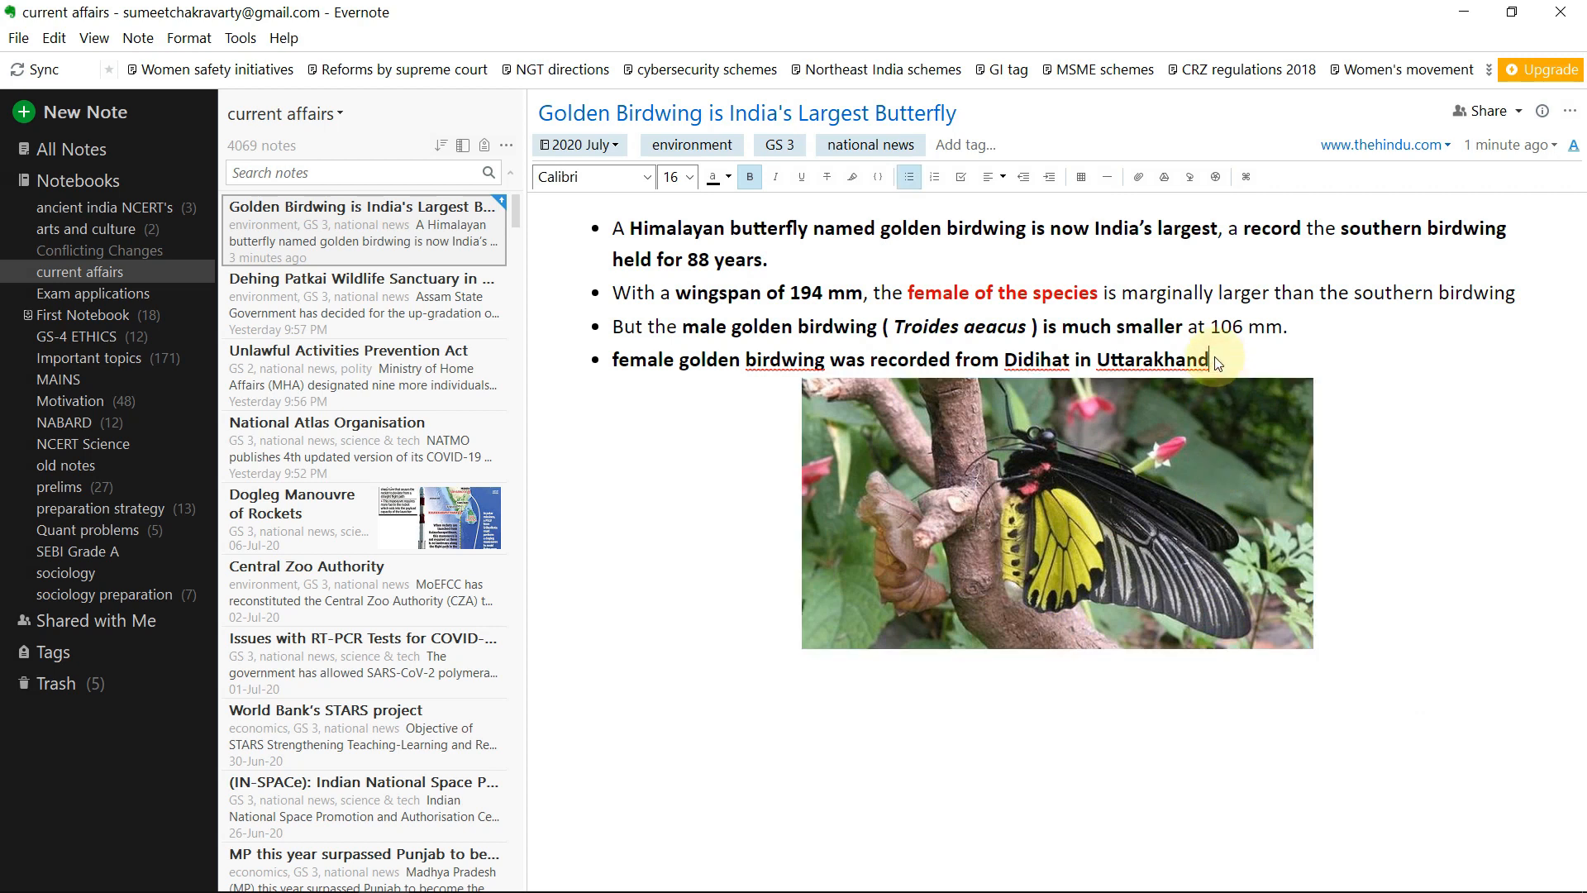
{"action": "type", "text": "."}
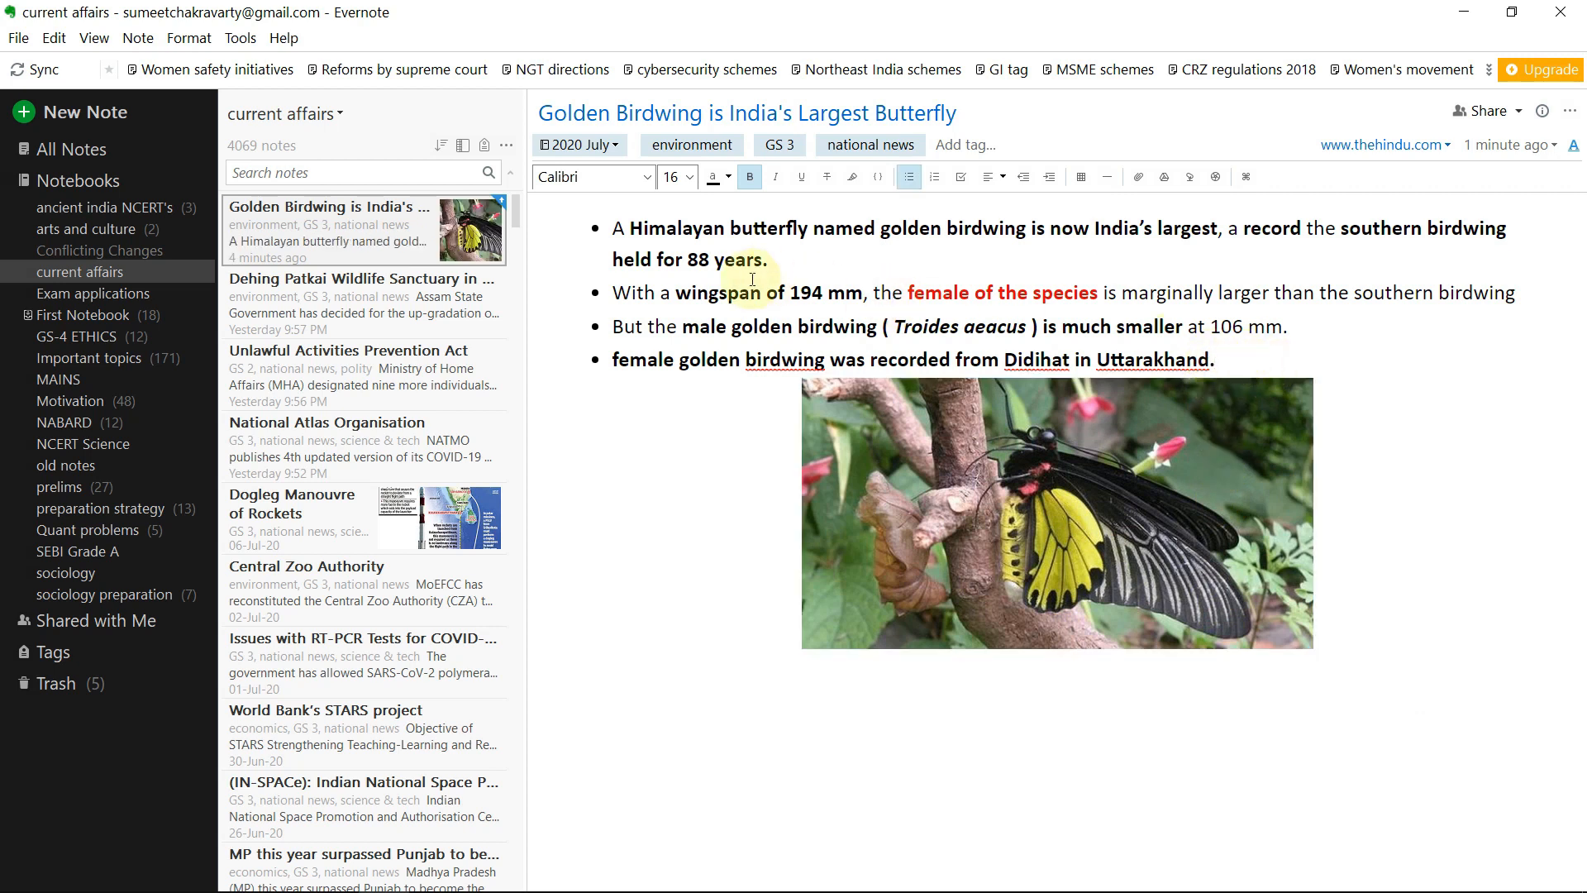